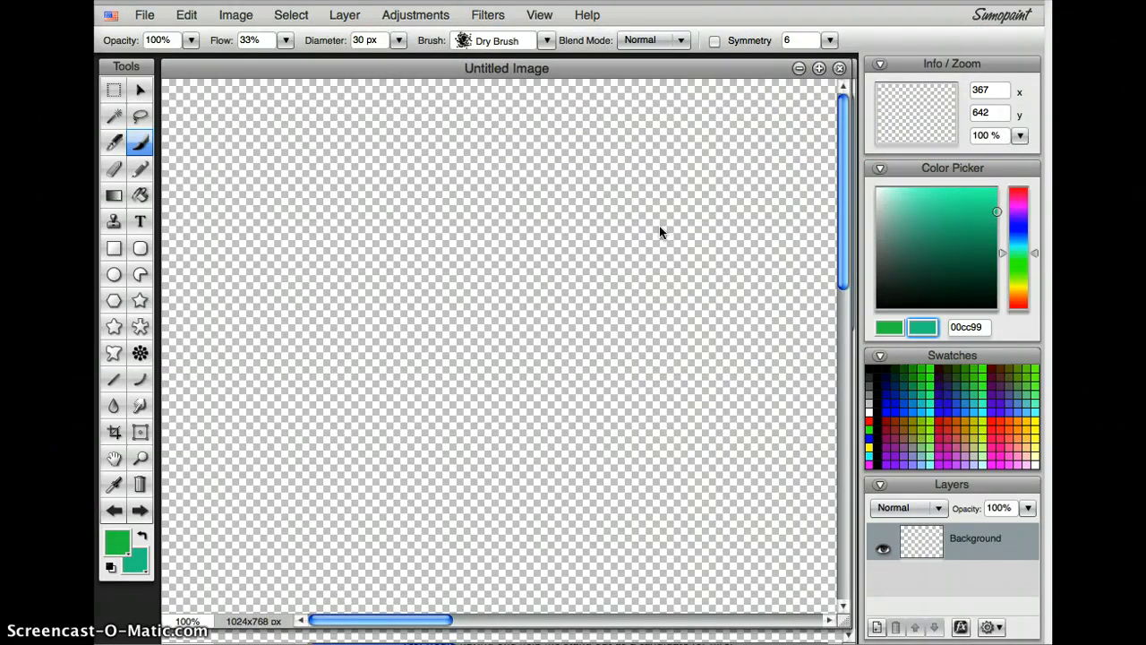
# - Create a new image using the 1024 x 768 preset with a transparent background
pyautogui.click(144, 16)
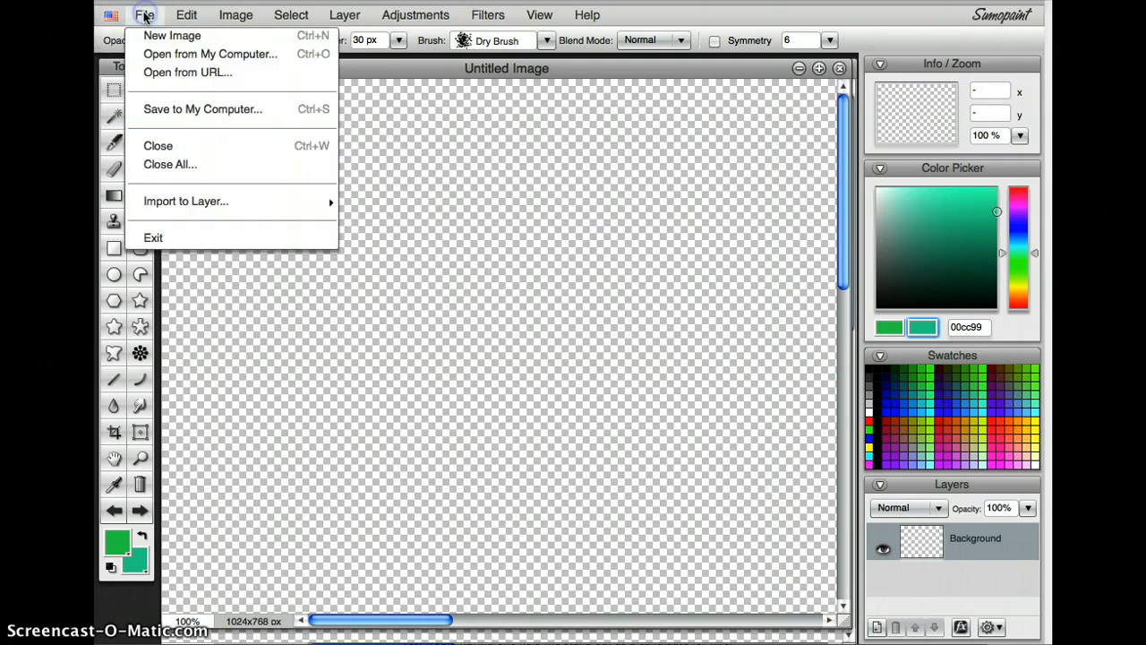
pyautogui.click(146, 35)
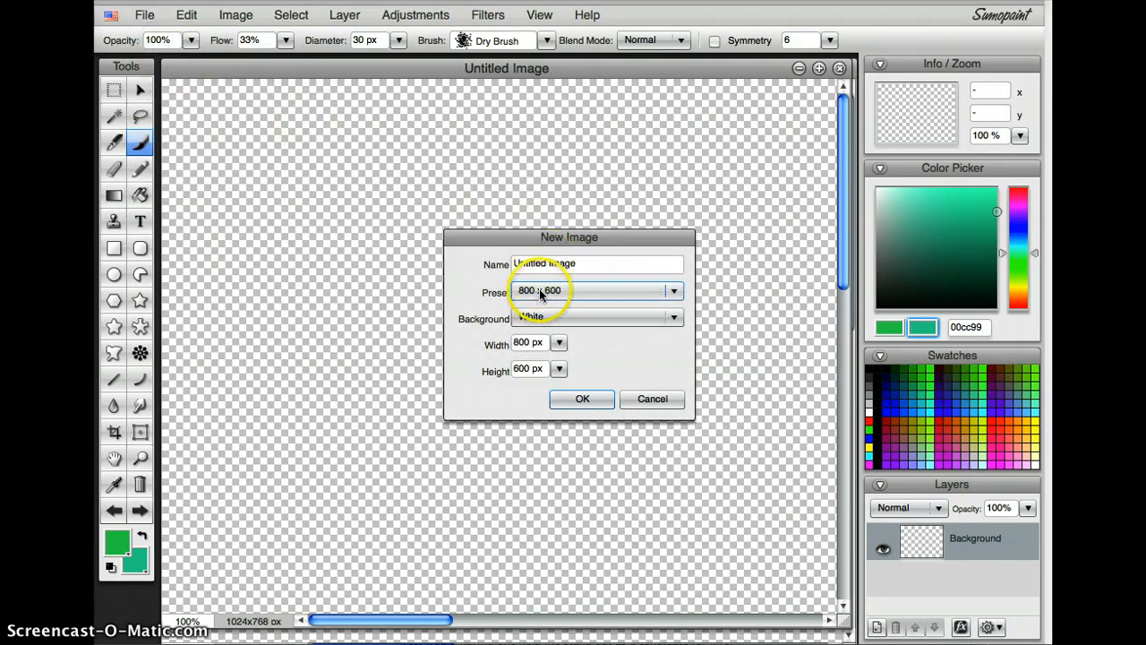
pyautogui.click(540, 294)
pyautogui.click(542, 362)
pyautogui.click(567, 313)
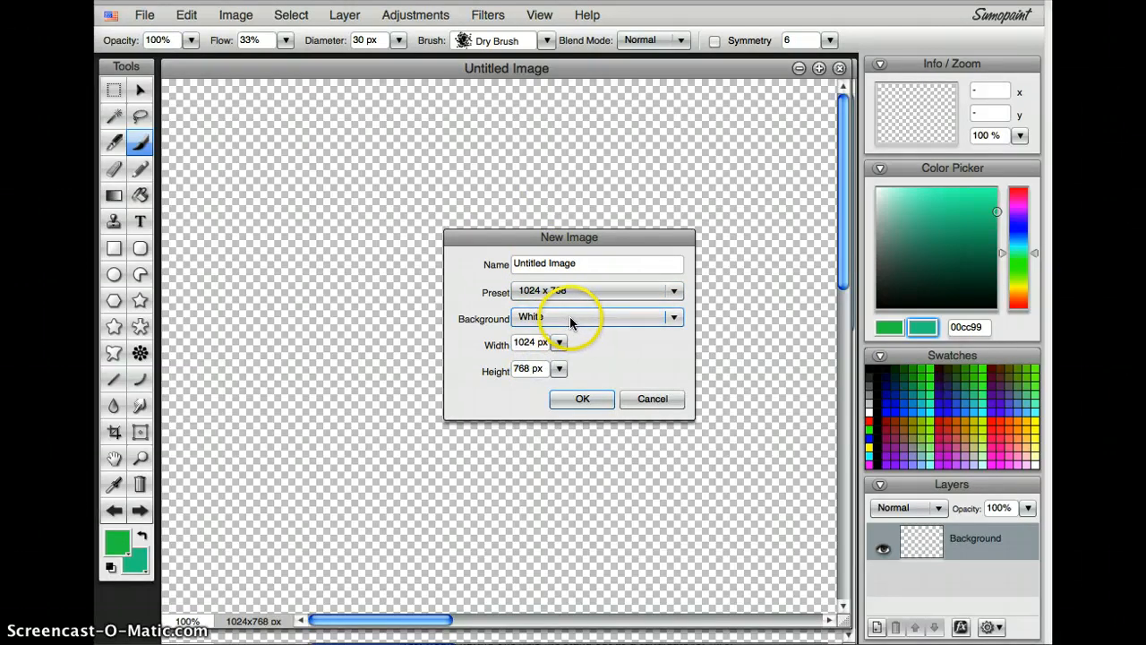
pyautogui.click(553, 355)
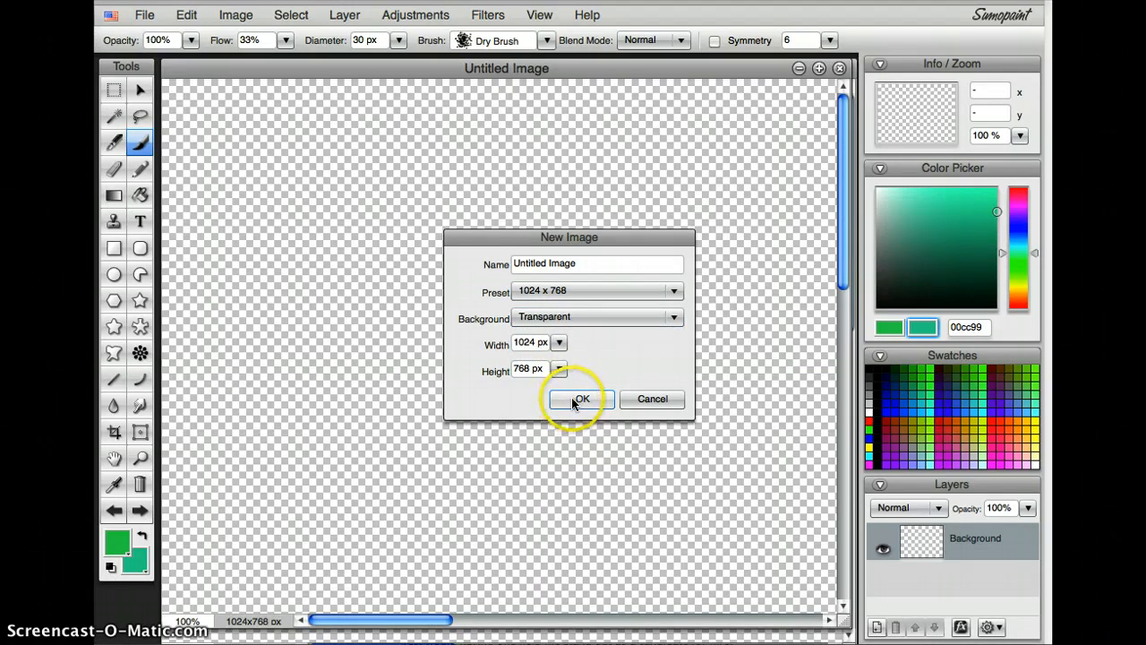
pyautogui.click(576, 401)
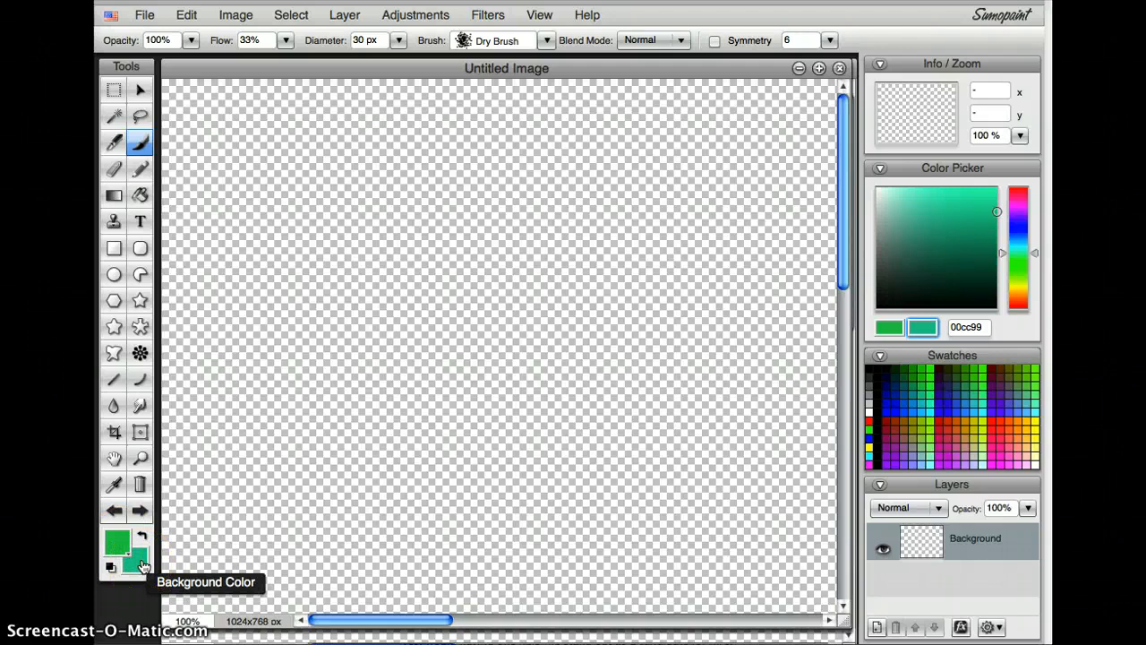
# - Set both the foreground and background colors to green 00cc00
pyautogui.click(118, 545)
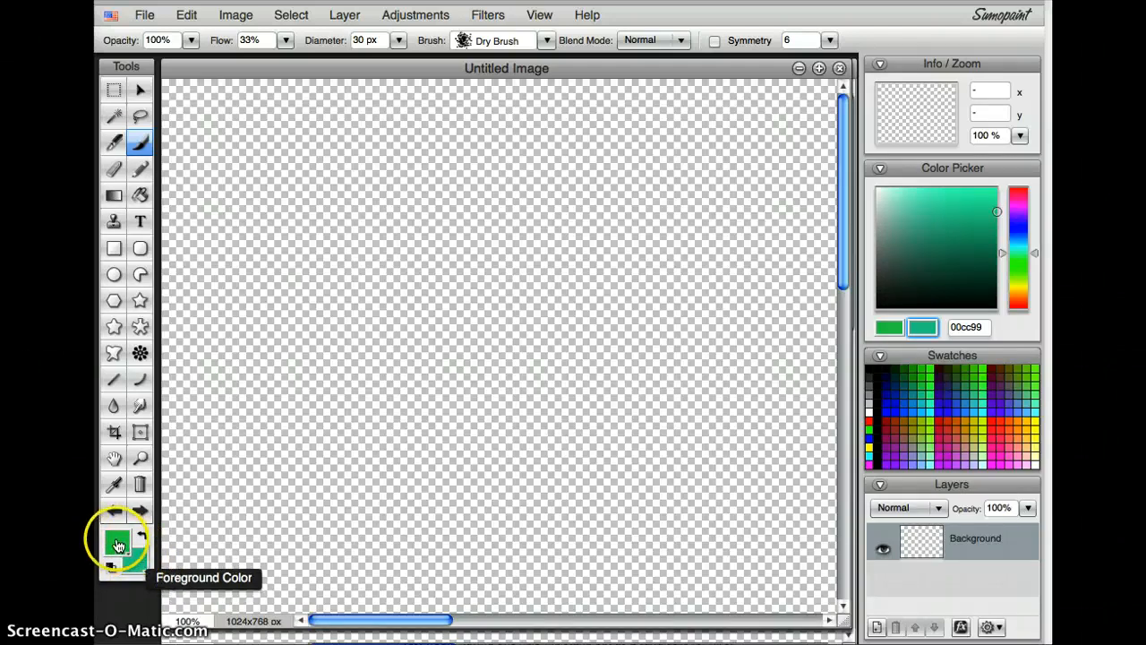
pyautogui.click(118, 545)
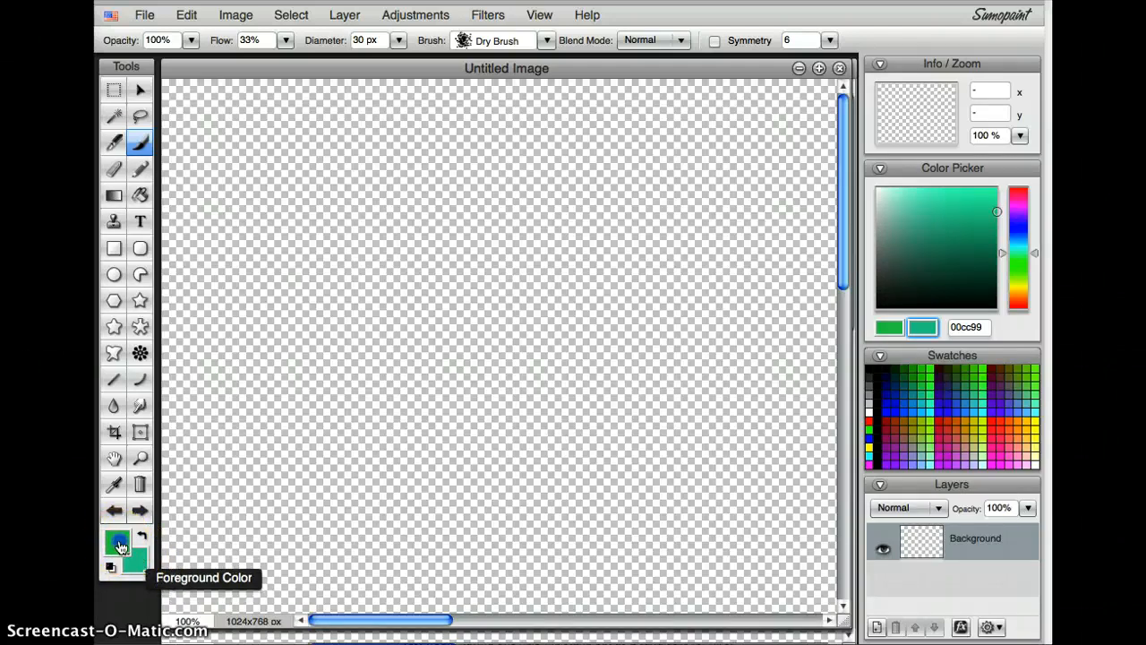
pyautogui.click(922, 375)
pyautogui.click(136, 560)
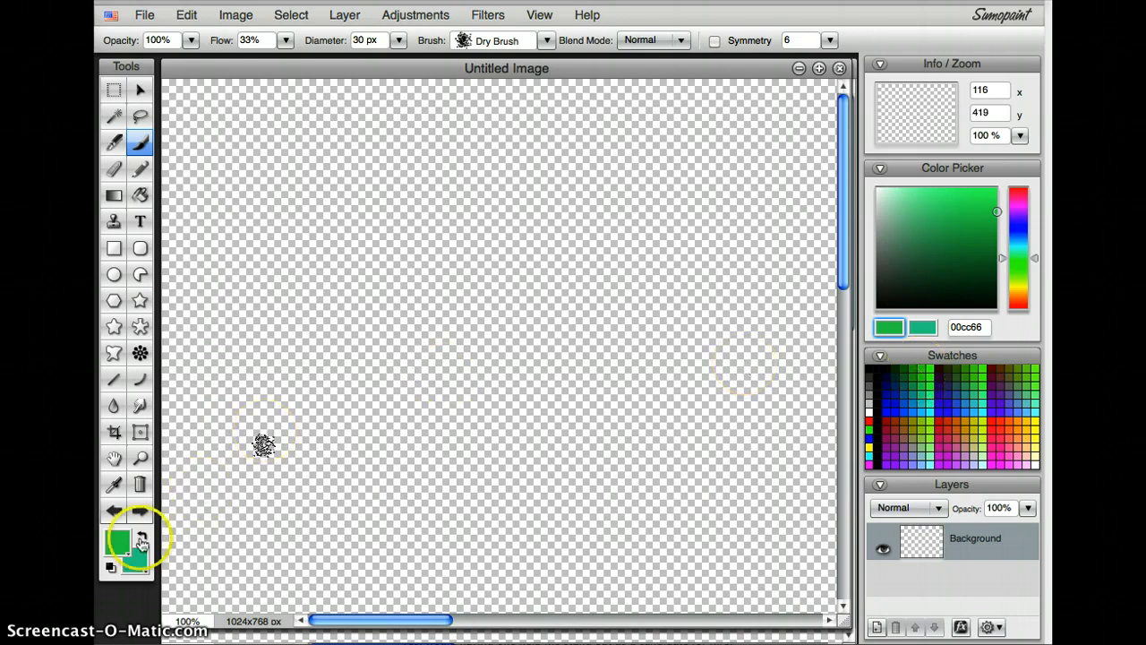
pyautogui.click(922, 375)
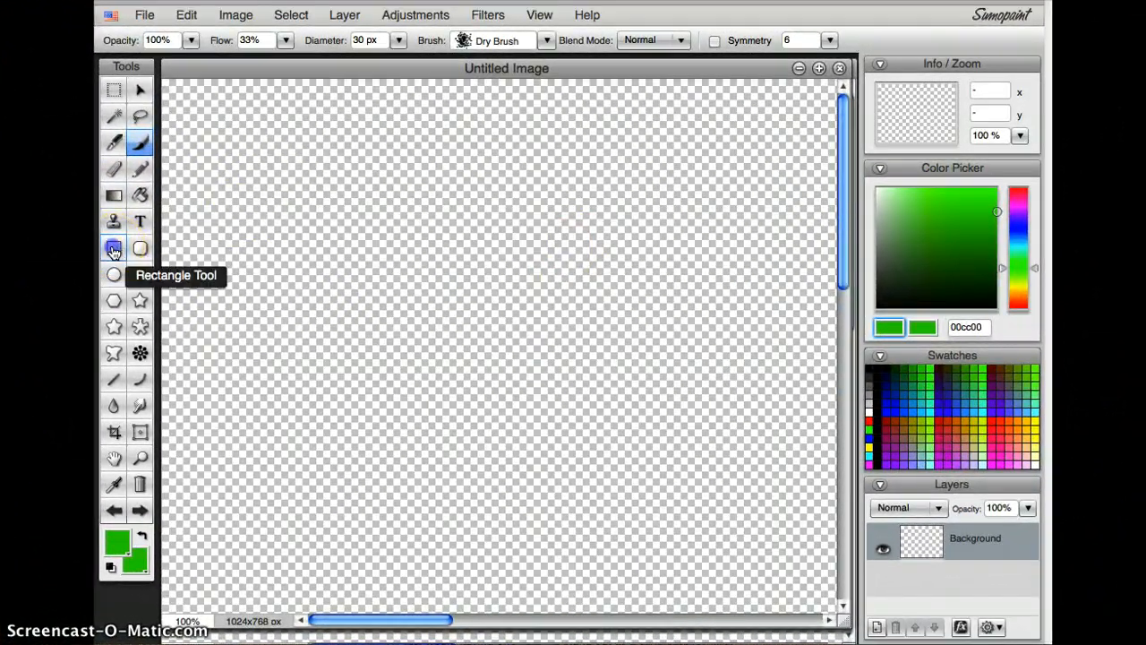
# - Set up the Rectangle tool with a solid green fill at 100 alpha
pyautogui.click(446, 325)
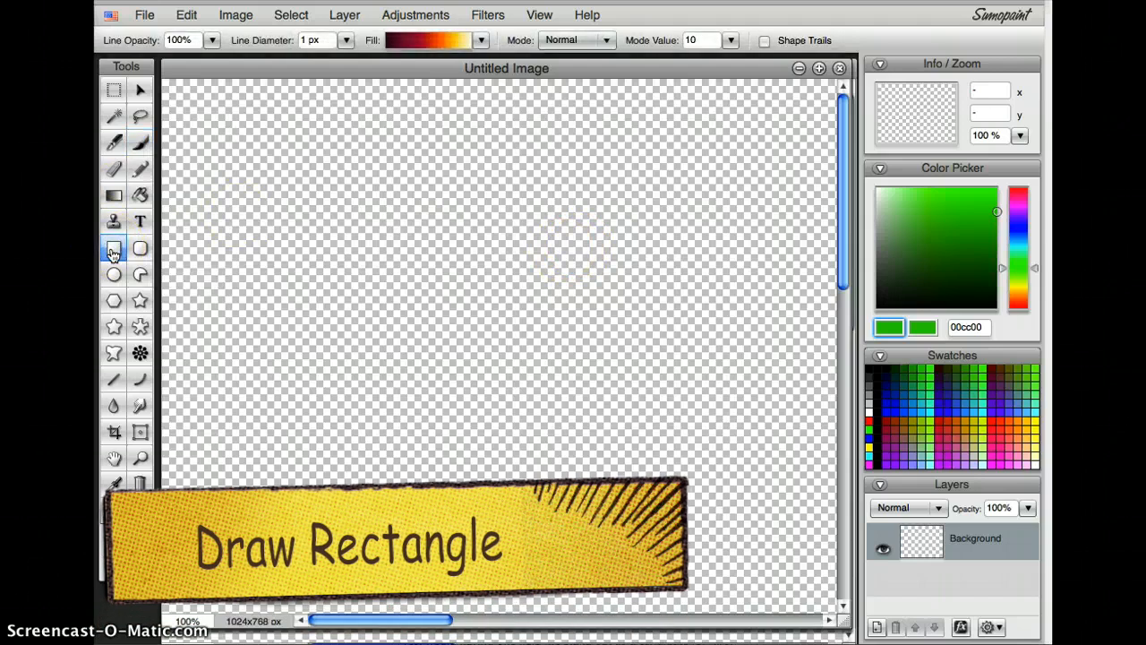
pyautogui.click(348, 44)
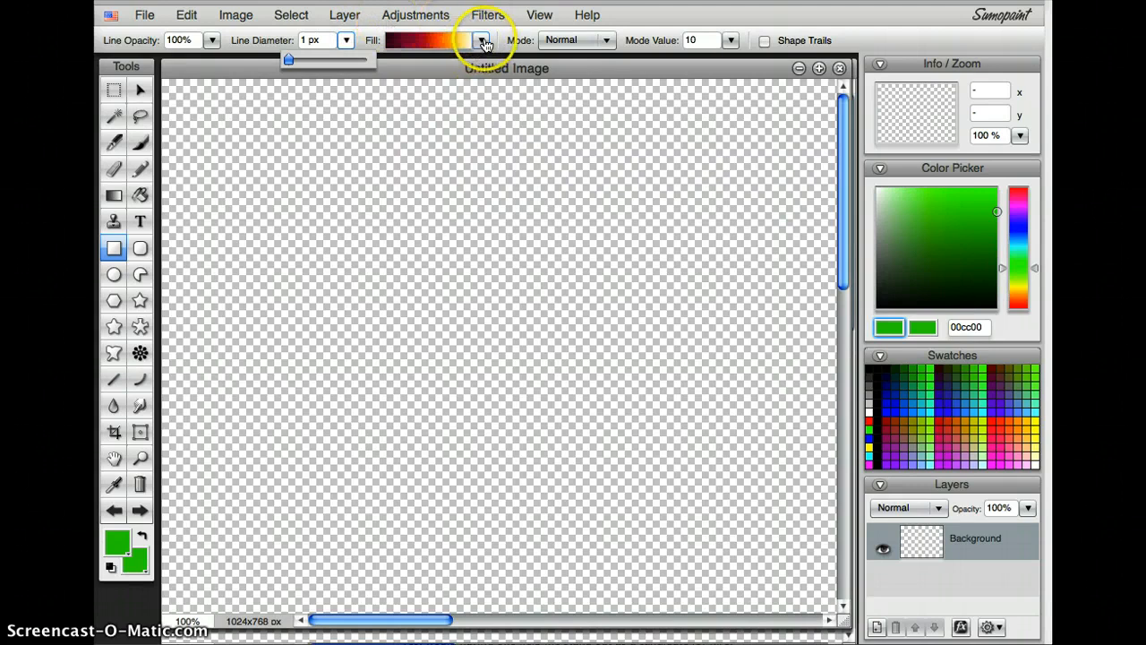
pyautogui.click(482, 40)
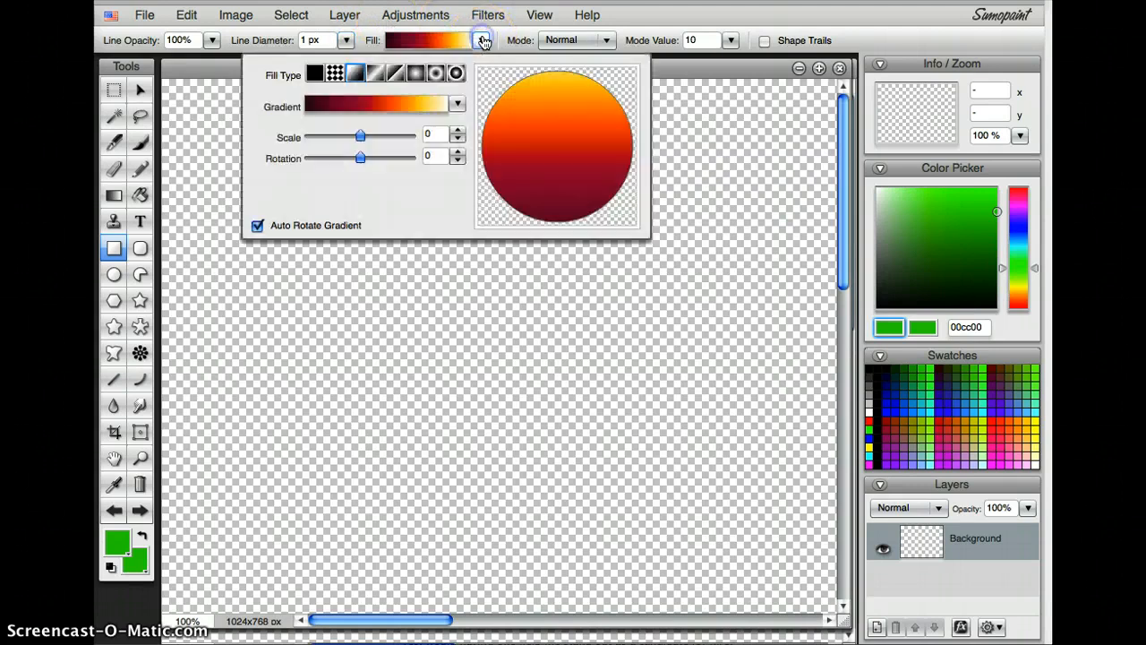
pyautogui.click(316, 75)
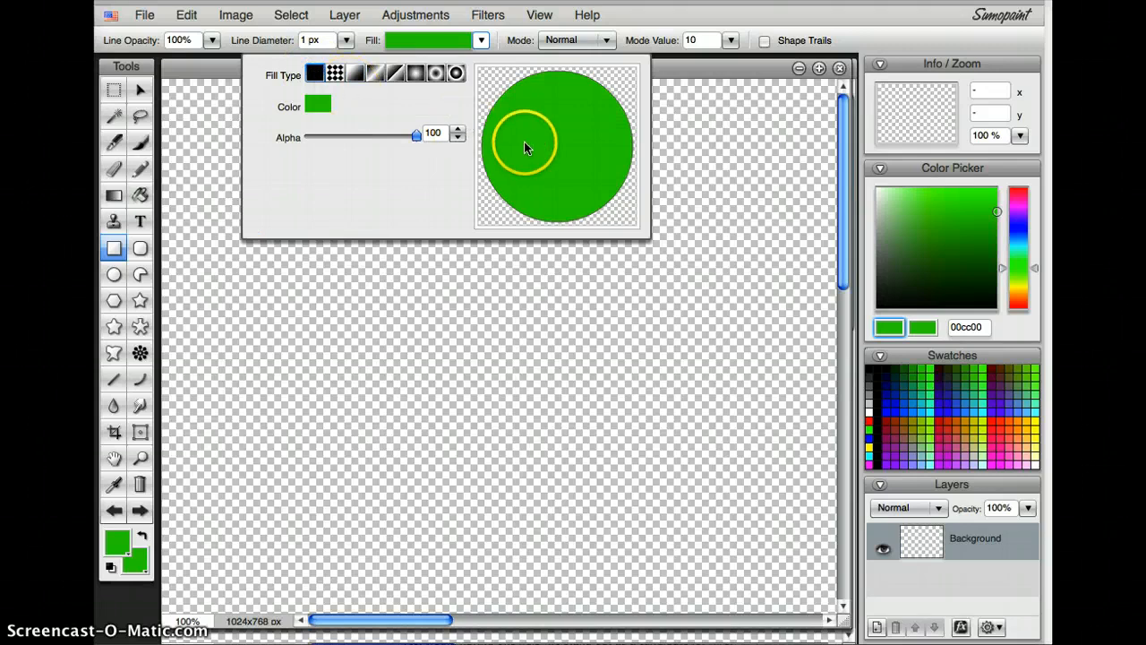
pyautogui.click(757, 65)
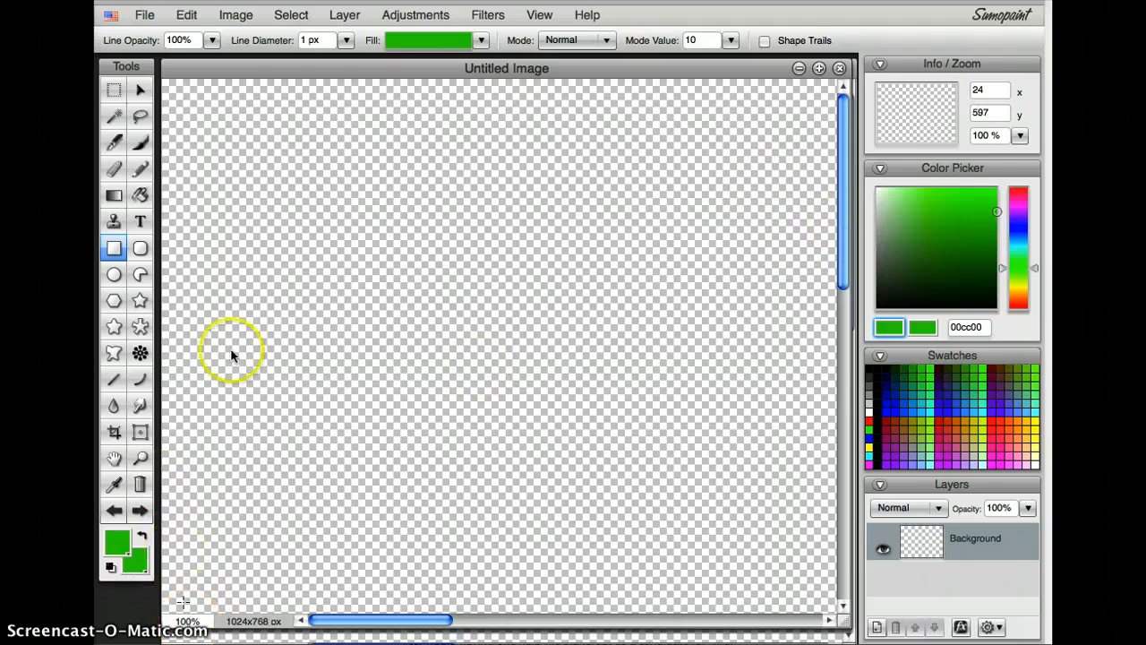
# - Draw a solid green rectangle in the upper-left part of the canvas, leaving transparent space on all sides
pyautogui.click(541, 16)
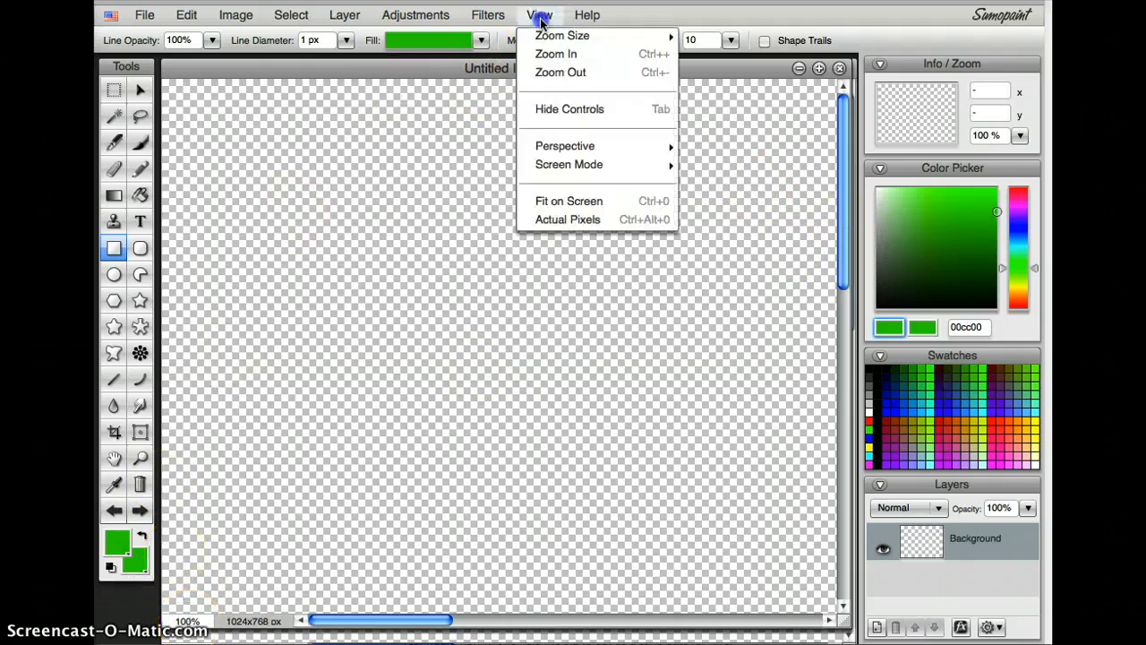
pyautogui.click(556, 73)
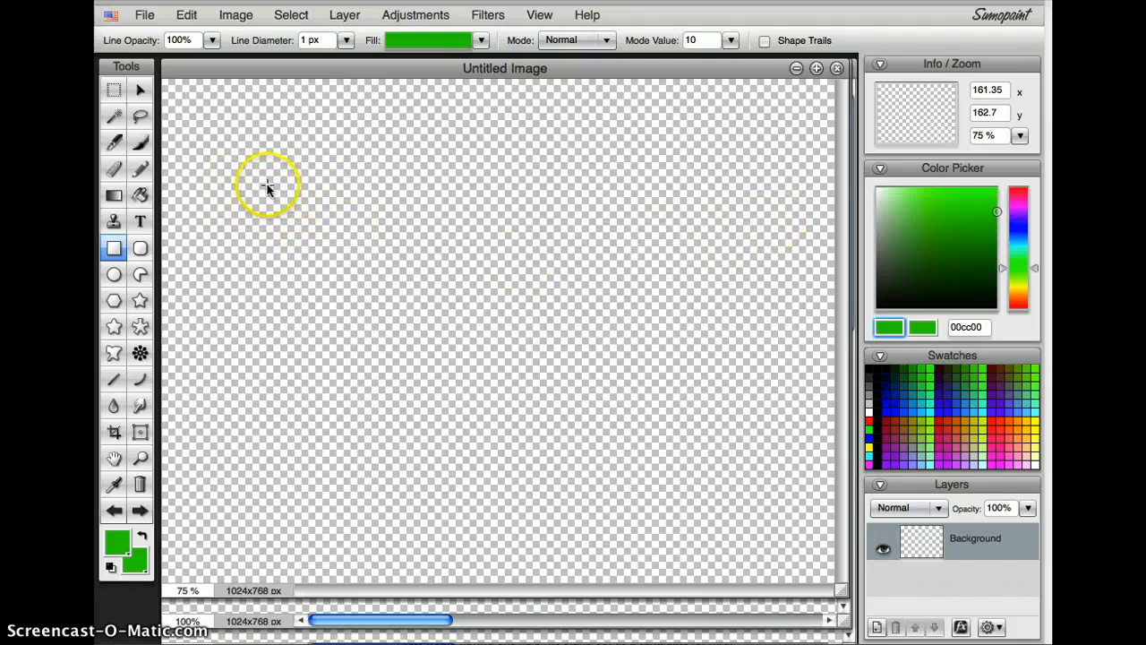
pyautogui.moveTo(290, 197)
pyautogui.mouseDown()
pyautogui.moveTo(416, 265)
pyautogui.moveTo(429, 284)
pyautogui.mouseUp()
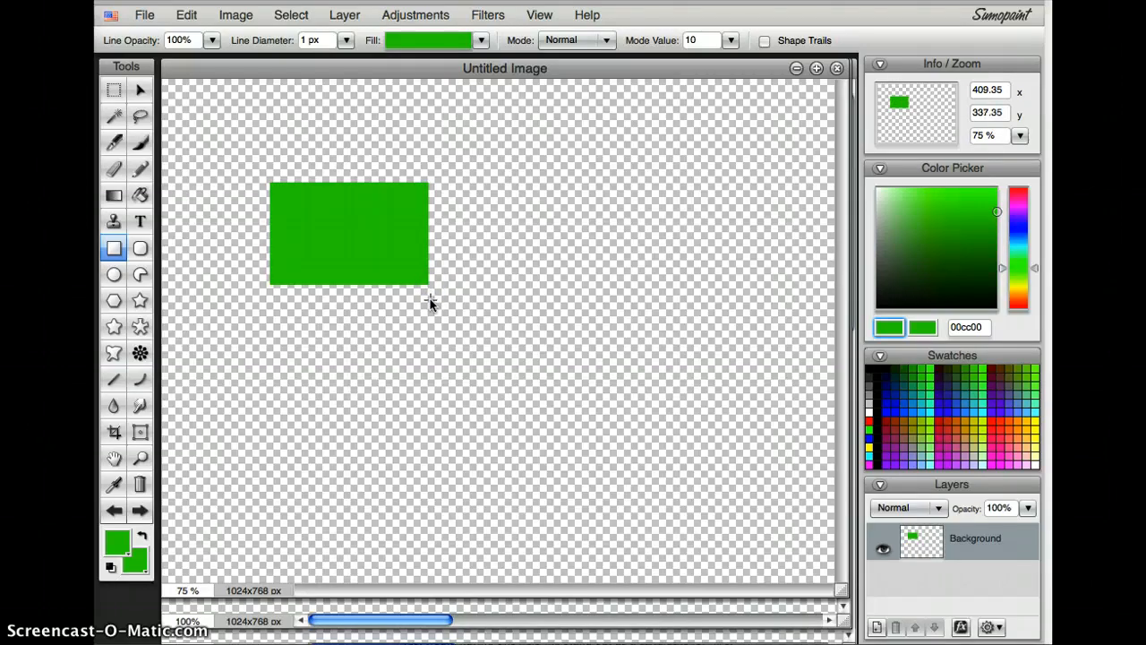
pyautogui.click(430, 305)
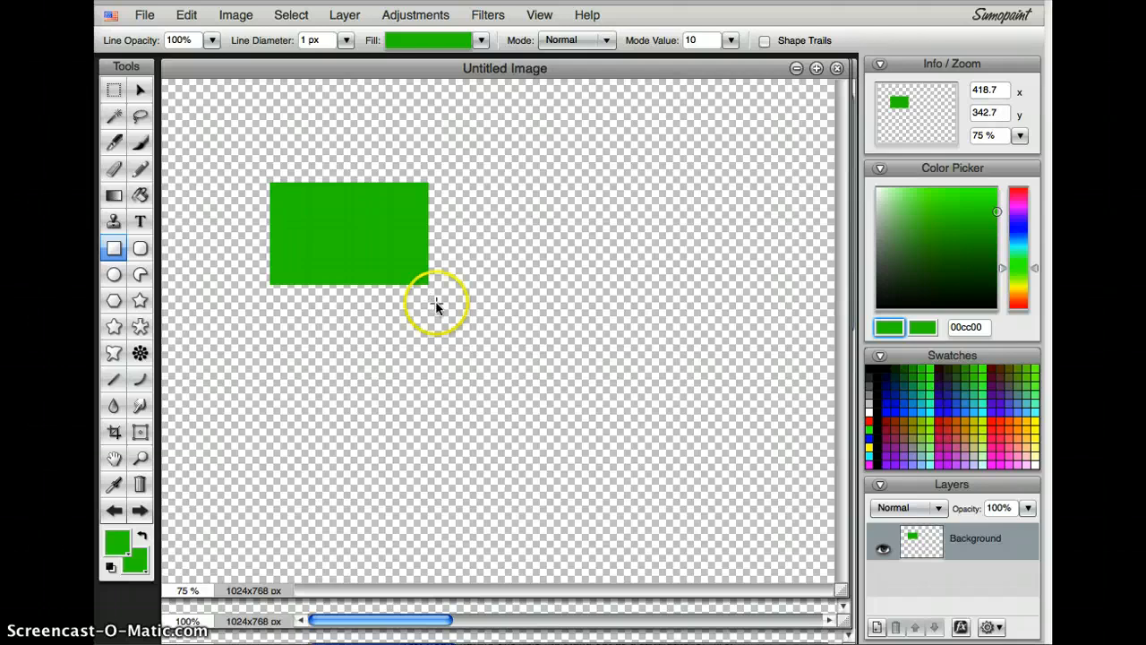
pyautogui.click(595, 194)
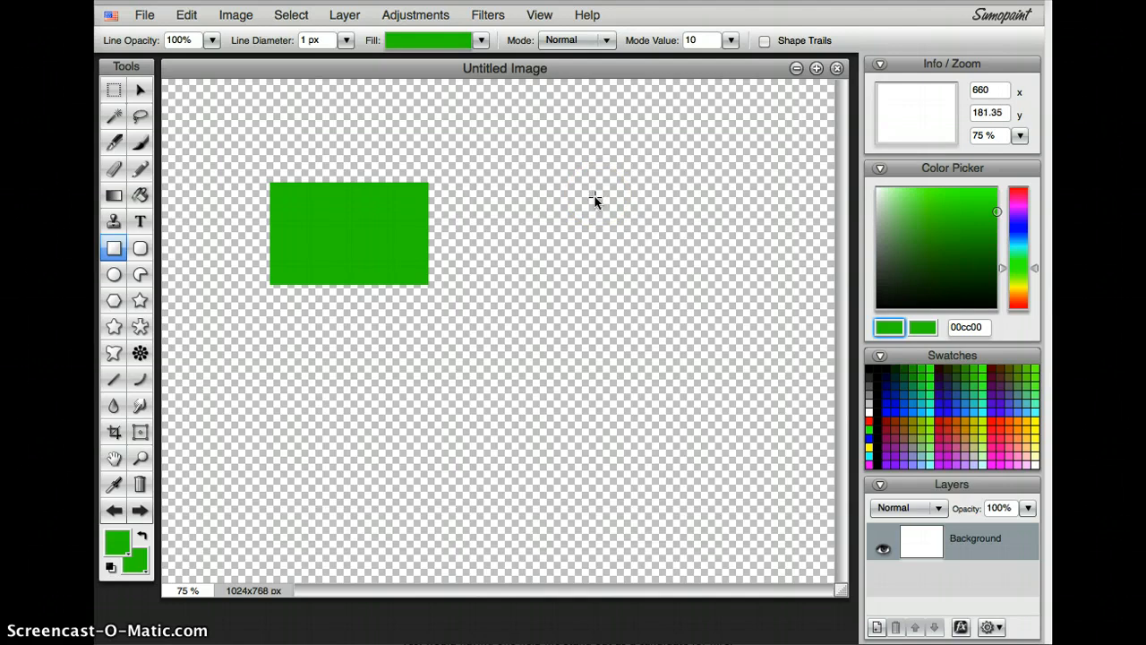
# - Enlarge the view of the green rectangle to 200% so its edges can be examined closely
pyautogui.click(543, 17)
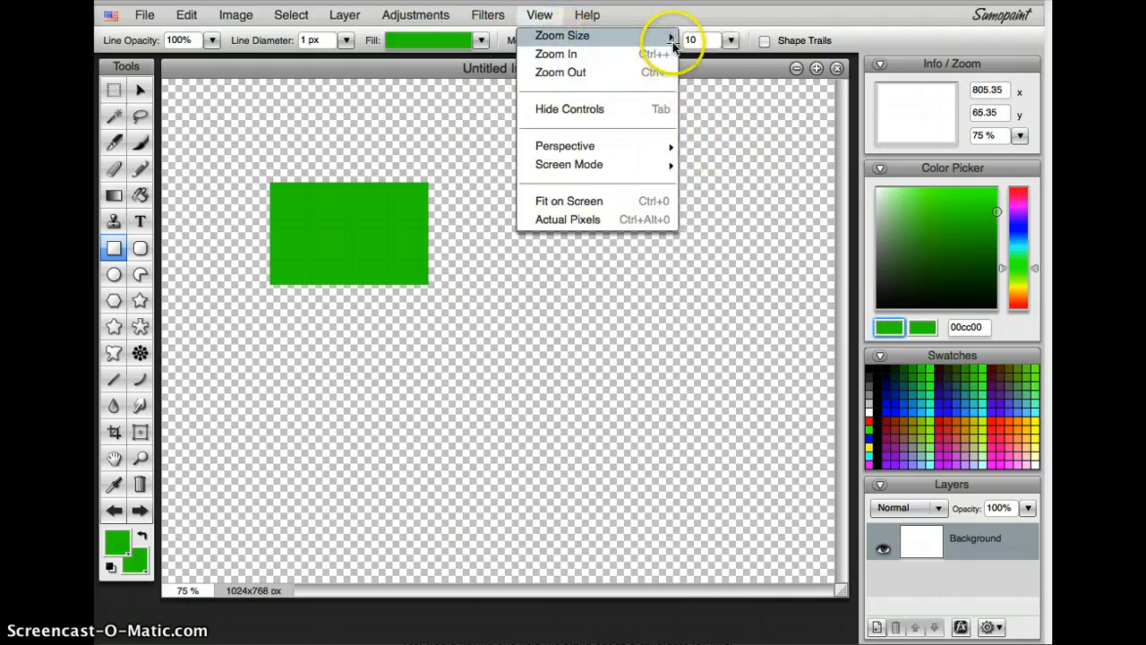
pyautogui.moveTo(671, 36)
pyautogui.click(703, 167)
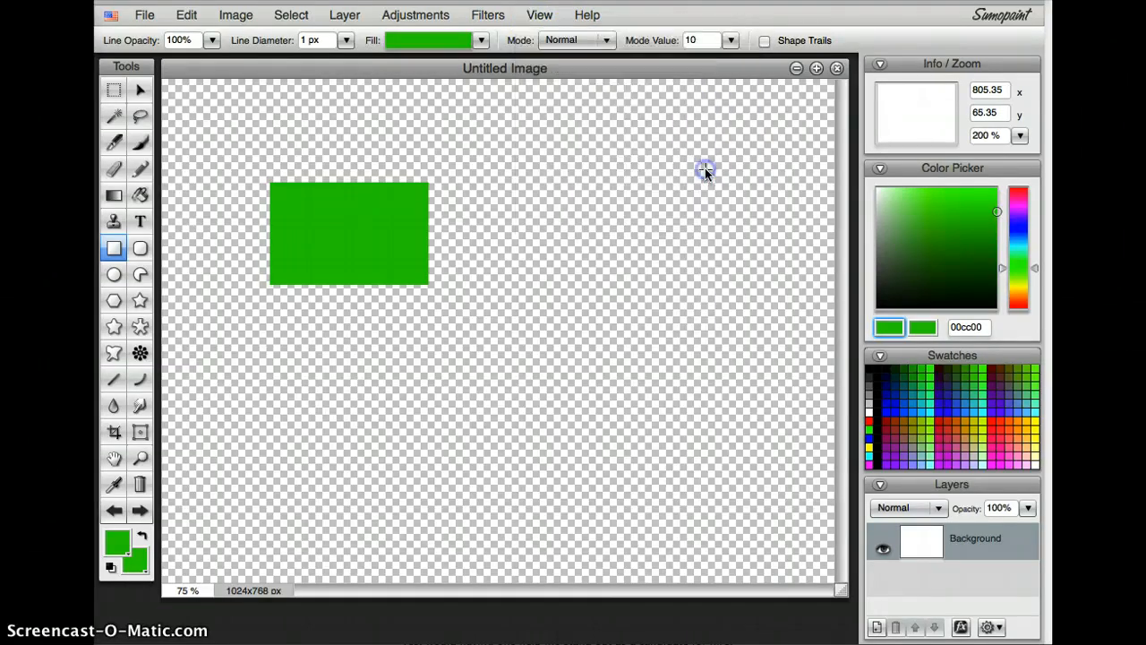
pyautogui.click(537, 16)
pyautogui.moveTo(576, 34)
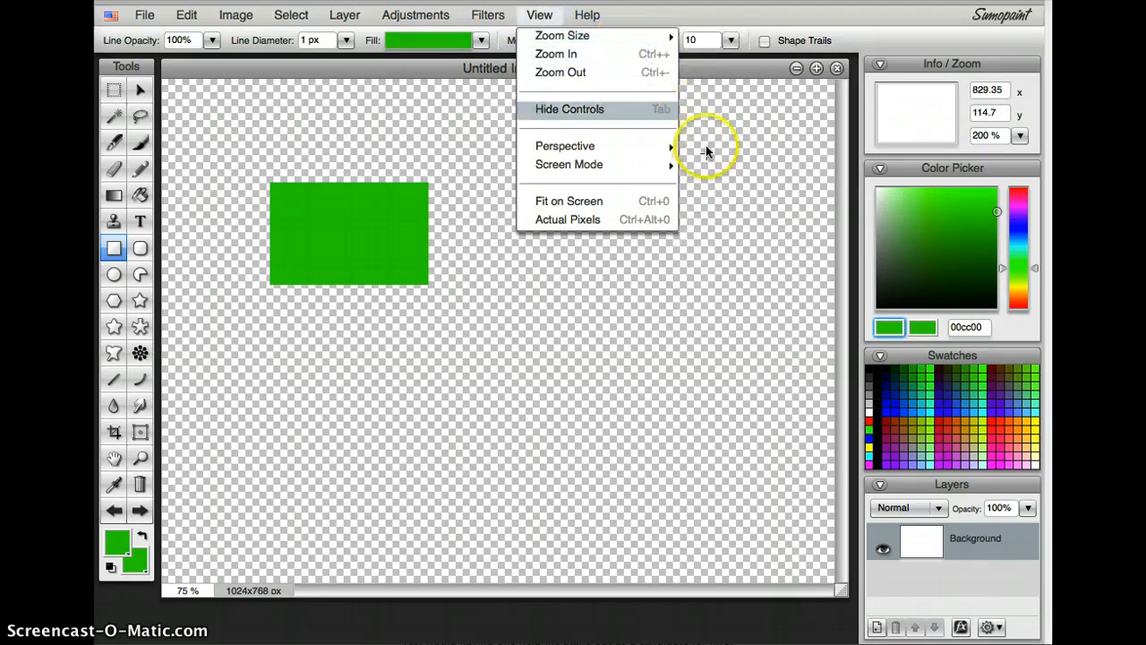
pyautogui.moveTo(667, 35)
pyautogui.click(707, 167)
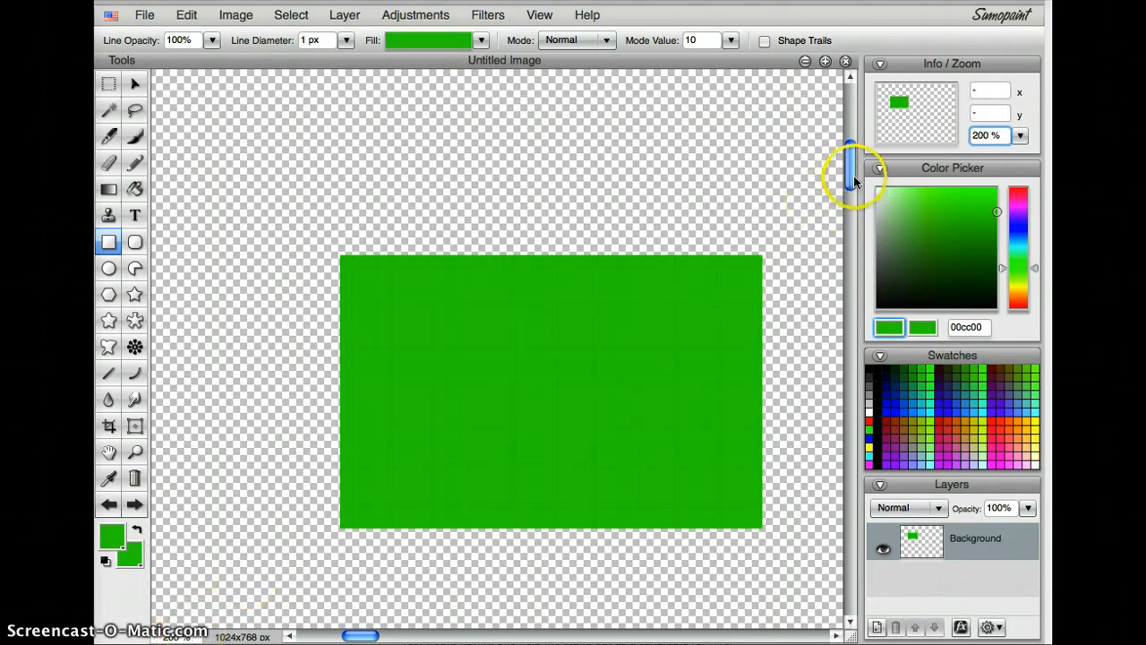
pyautogui.moveTo(853, 174); pyautogui.dragTo(861, 204)
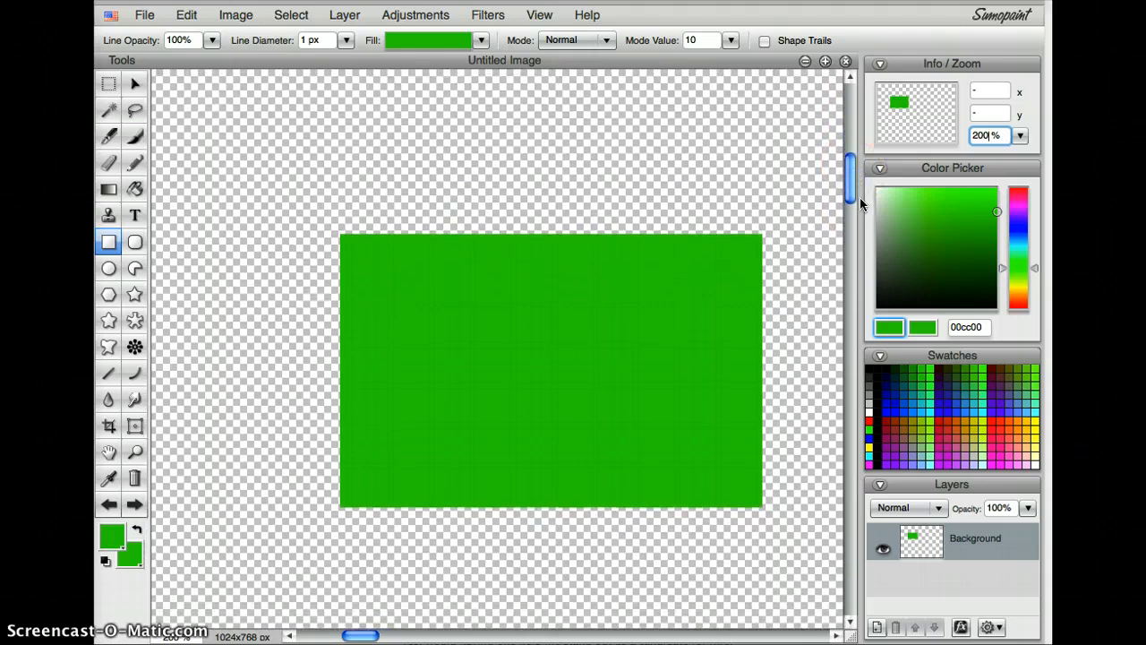
pyautogui.click(865, 564)
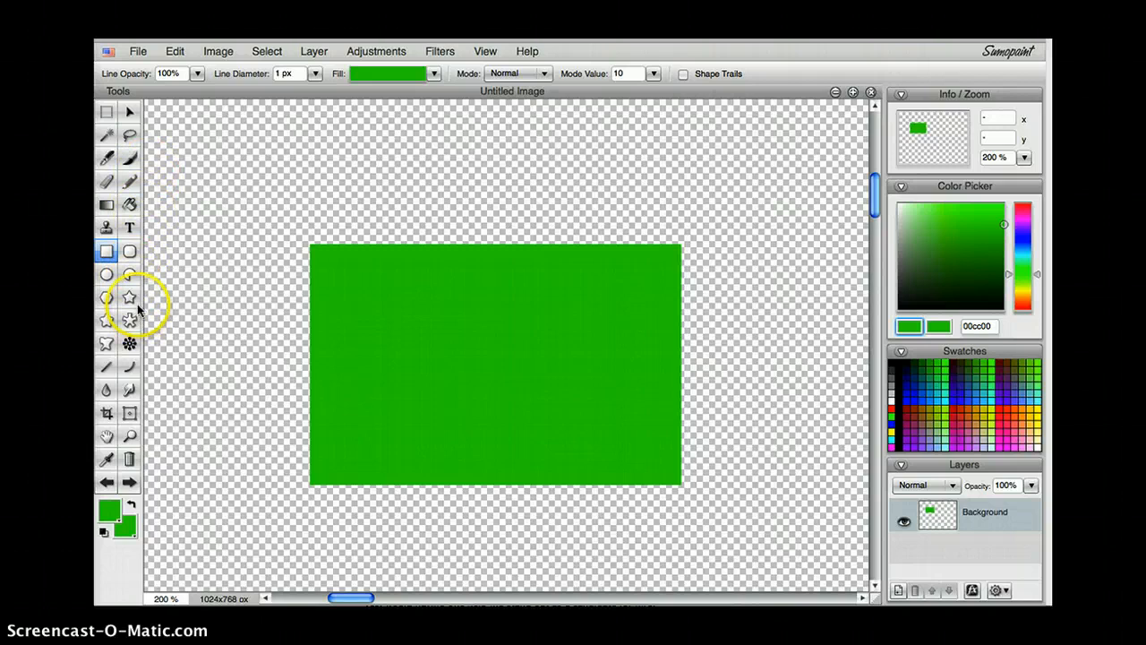
# - Lasso an irregular piece along the rectangle's entire left edge, from top corner to bottom corner, and cut it out
pyautogui.click(130, 135)
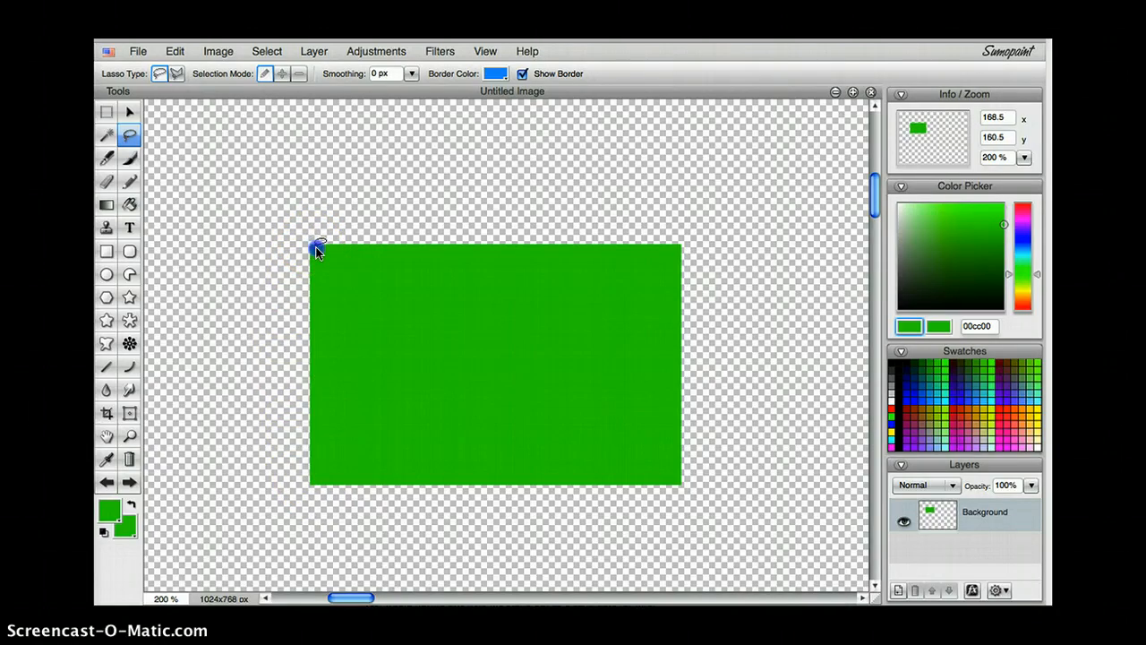
pyautogui.moveTo(322, 258)
pyautogui.mouseDown()
pyautogui.moveTo(340, 286)
pyautogui.moveTo(428, 287)
pyautogui.moveTo(437, 303)
pyautogui.moveTo(383, 345)
pyautogui.moveTo(394, 365)
pyautogui.moveTo(353, 376)
pyautogui.moveTo(359, 390)
pyautogui.moveTo(332, 436)
pyautogui.mouseUp()
pyautogui.moveTo(318, 475)
pyautogui.mouseDown()
pyautogui.moveTo(305, 482)
pyautogui.moveTo(282, 378)
pyautogui.moveTo(290, 313)
pyautogui.mouseUp()
pyautogui.moveTo(304, 254); pyautogui.dragTo(313, 246)
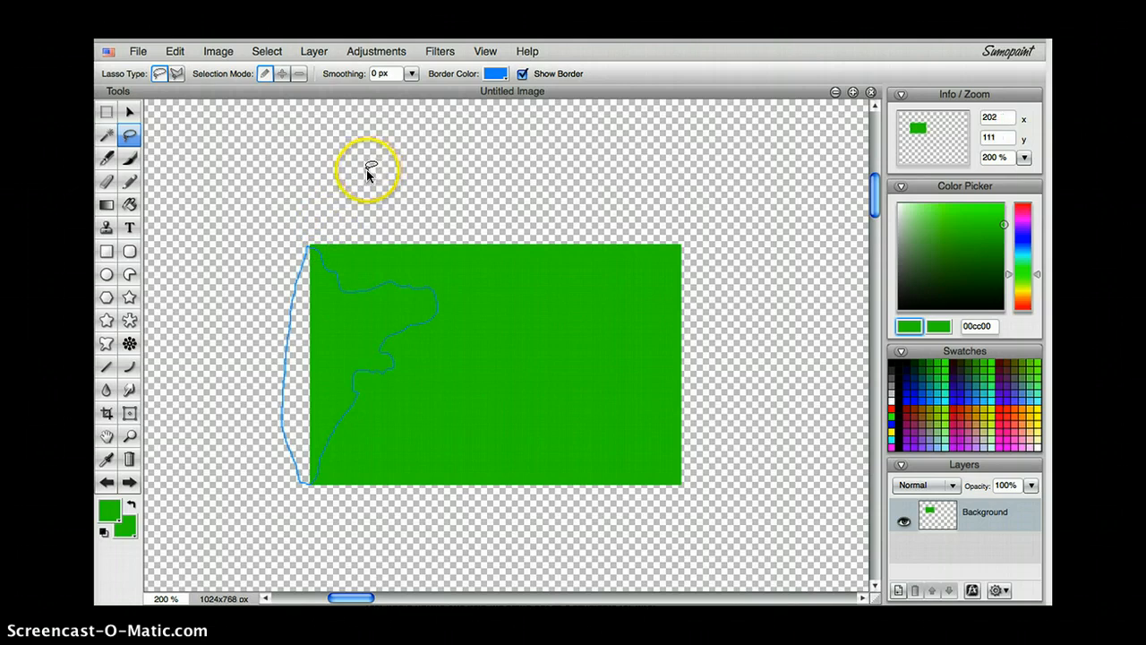
pyautogui.click(176, 52)
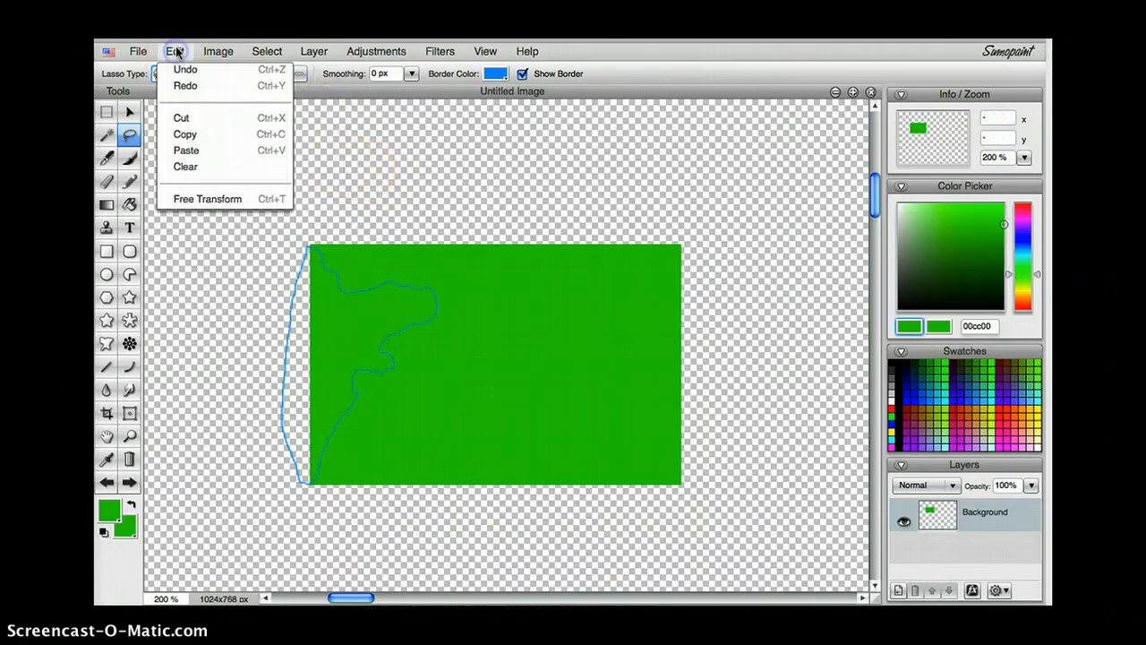
pyautogui.click(188, 119)
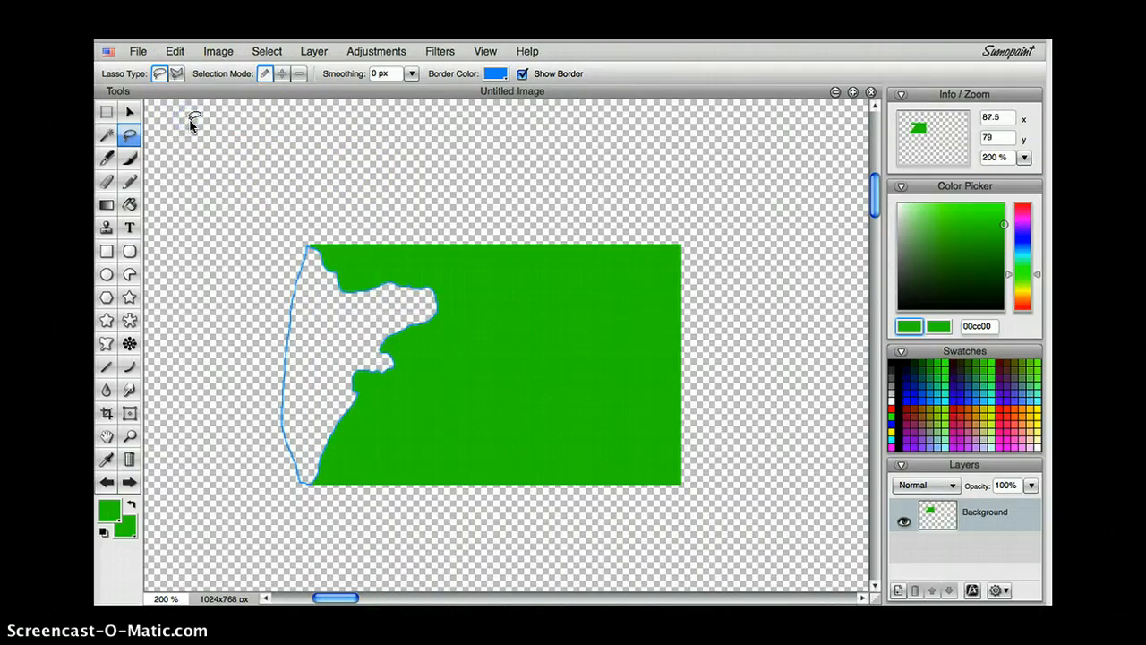
# - Paste the cut piece and move it straight across so it joins the rectangle's right edge
pyautogui.click(175, 51)
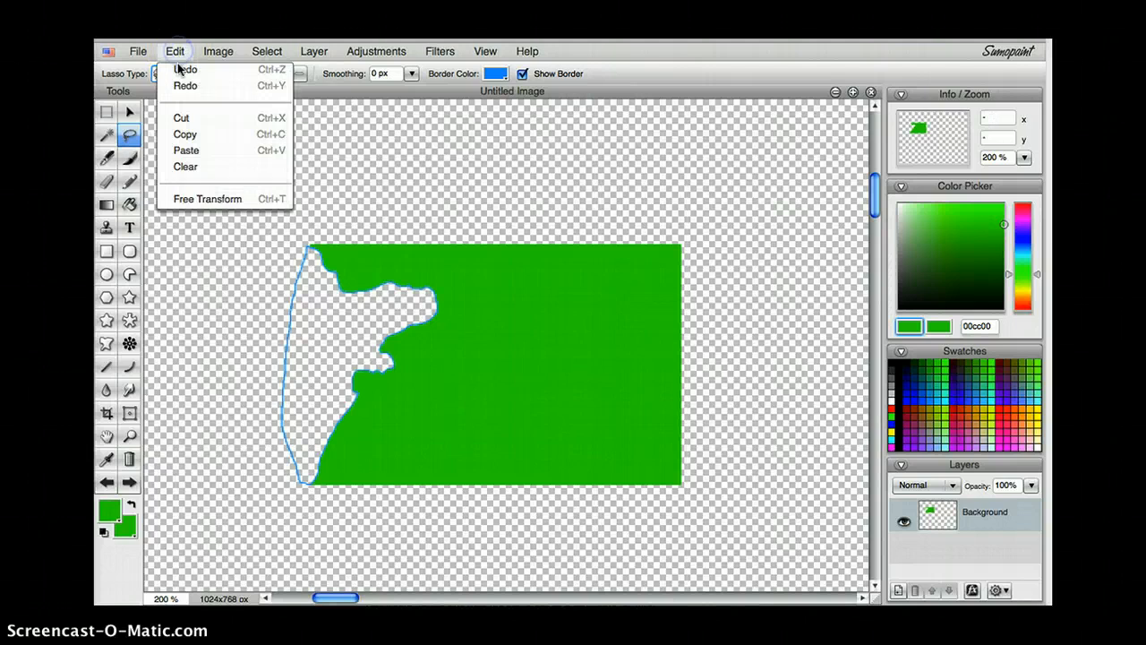
pyautogui.click(196, 153)
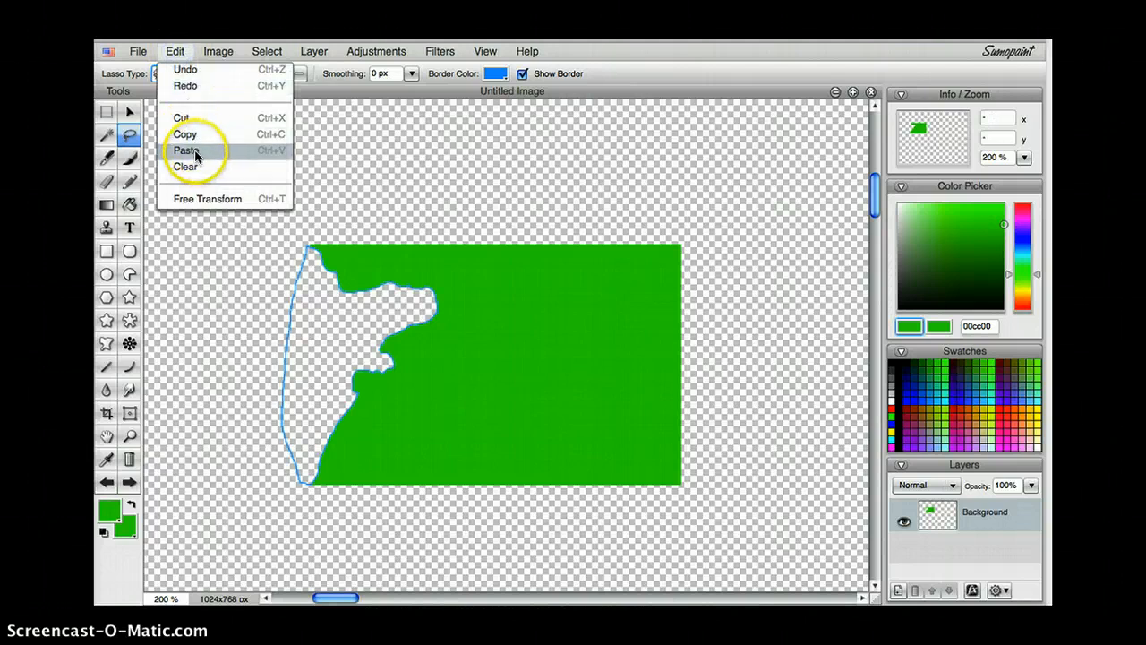
pyautogui.click(195, 152)
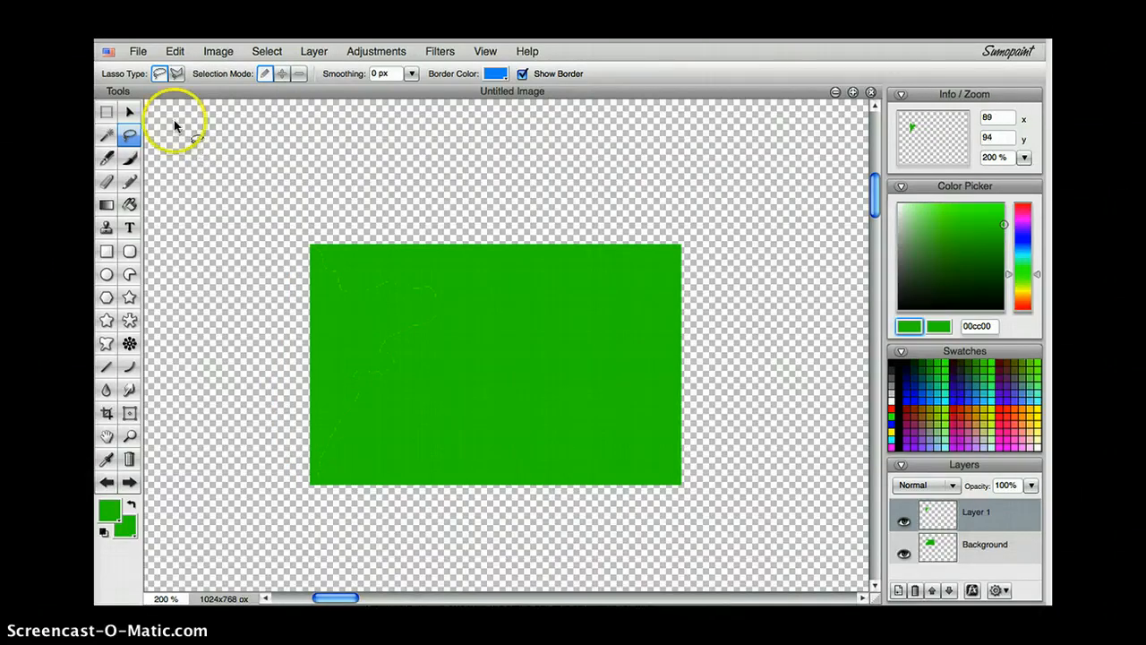
pyautogui.click(130, 115)
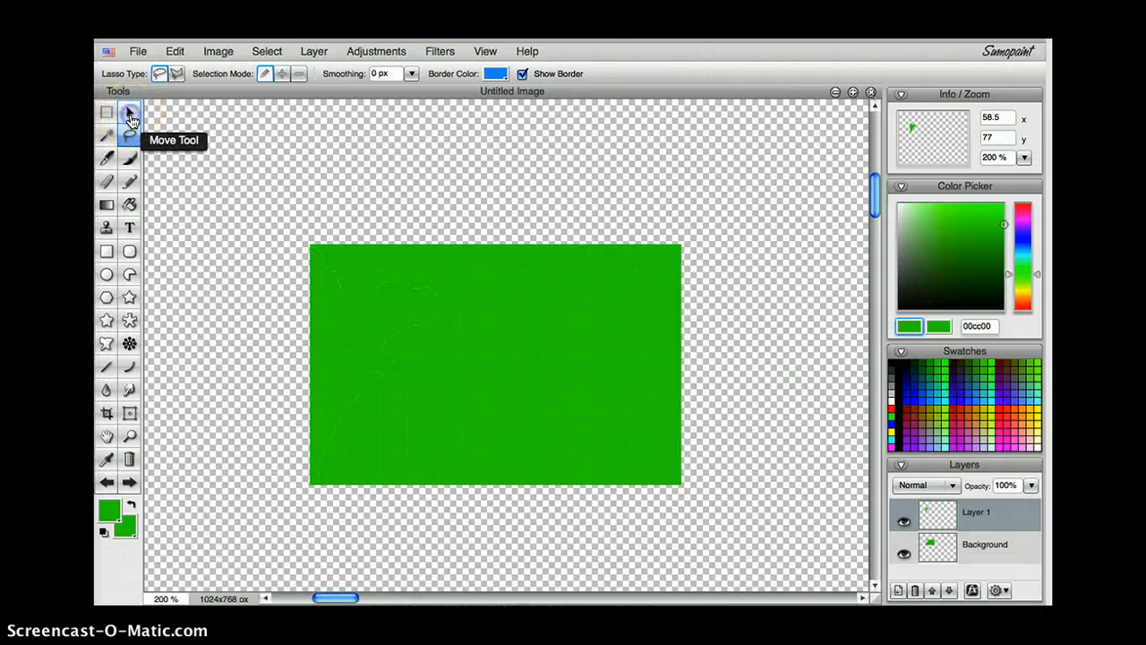
pyautogui.moveTo(348, 321); pyautogui.dragTo(719, 319)
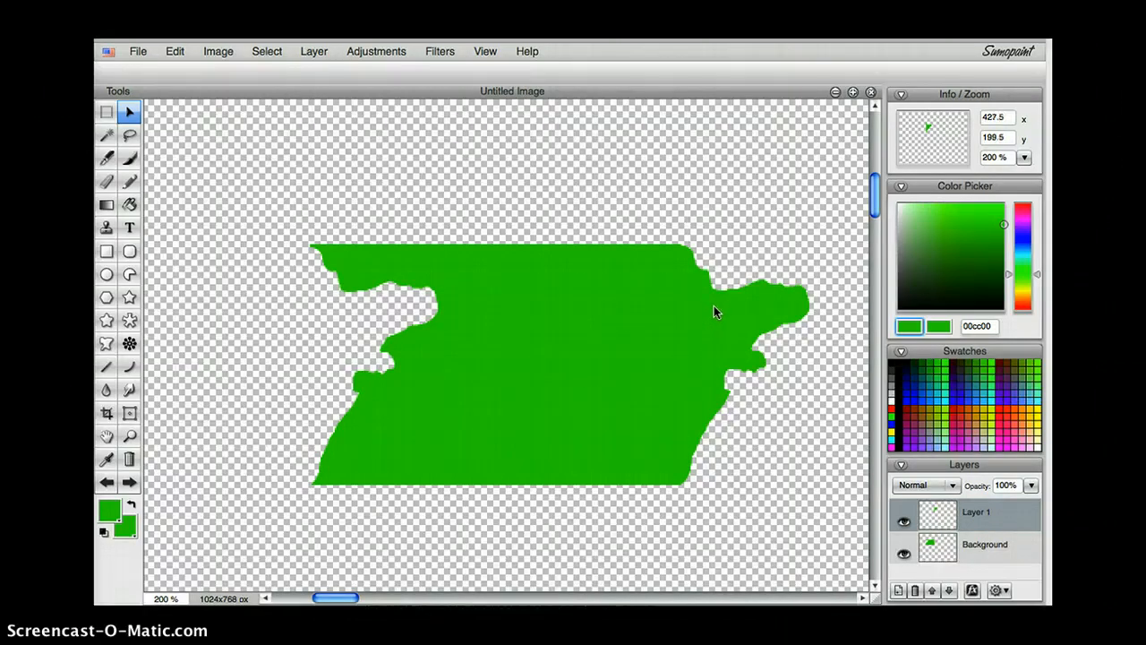
pyautogui.click(684, 251)
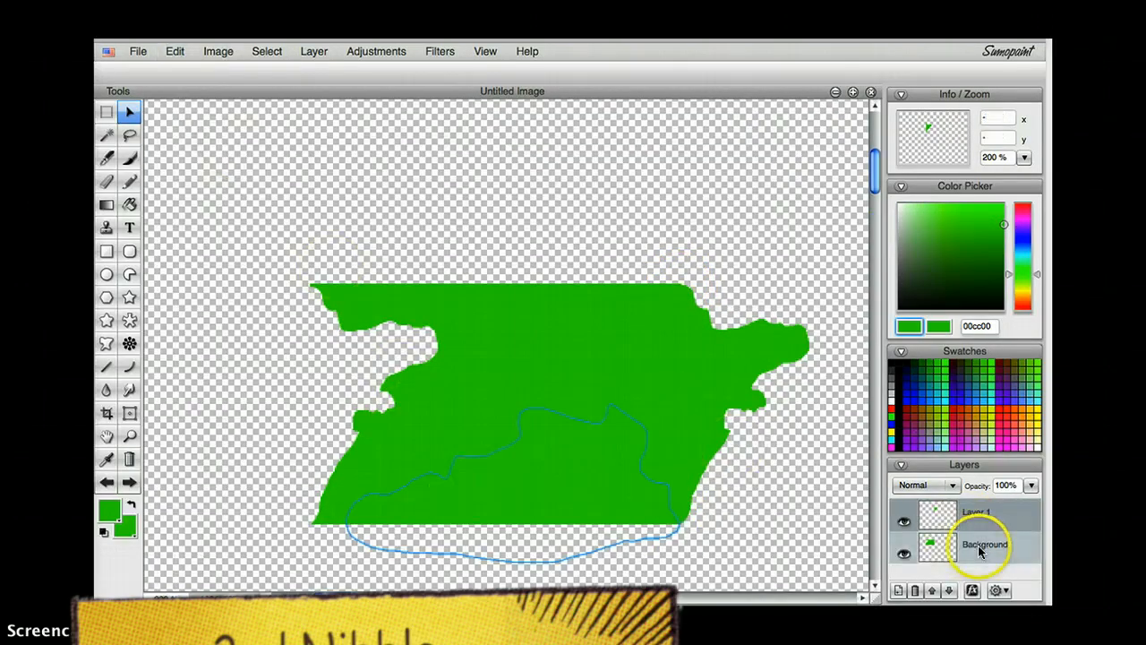
# - On the Background layer, lasso an irregular piece along the shape's bottom edge, ending at its bottom-right corner, and cut it out
pyautogui.doubleClick(981, 546)
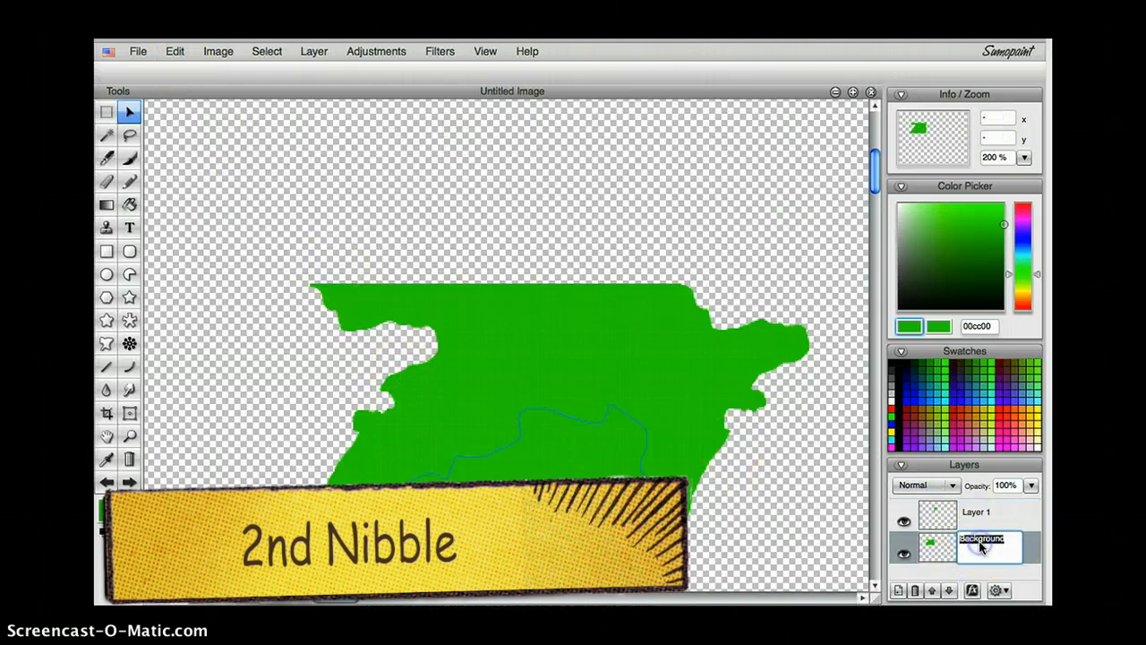
pyautogui.click(936, 546)
pyautogui.click(651, 328)
pyautogui.click(130, 135)
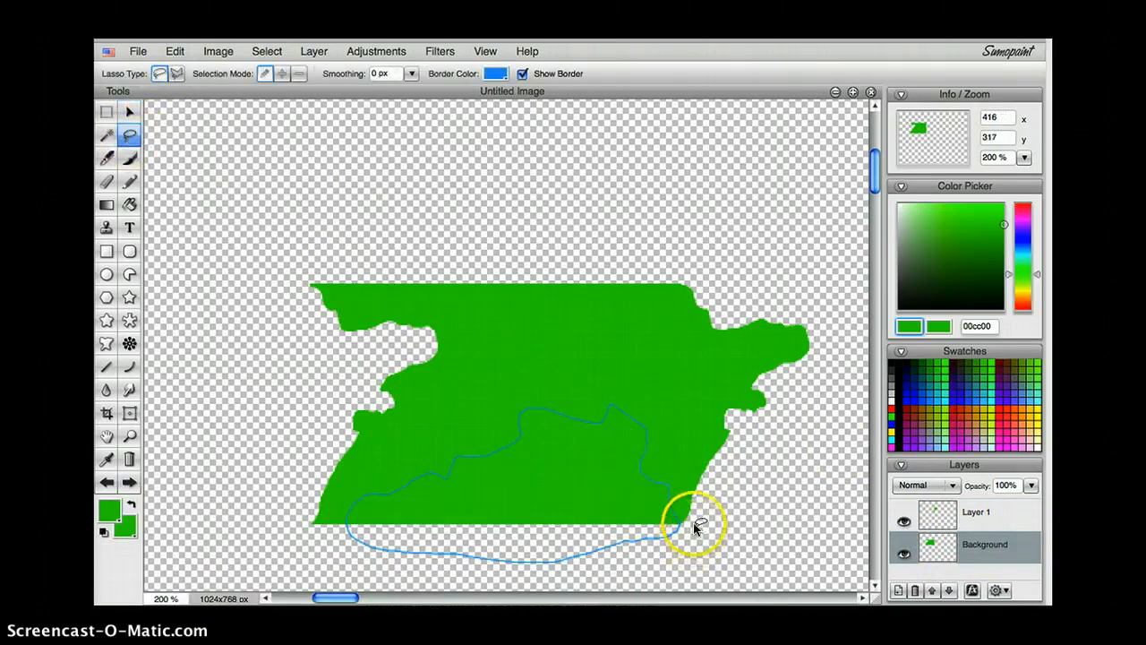
pyautogui.click(682, 517)
pyautogui.moveTo(677, 521)
pyautogui.mouseDown()
pyautogui.moveTo(663, 453)
pyautogui.moveTo(642, 440)
pyautogui.moveTo(608, 454)
pyautogui.moveTo(586, 433)
pyautogui.moveTo(535, 462)
pyautogui.moveTo(488, 466)
pyautogui.moveTo(441, 500)
pyautogui.moveTo(434, 524)
pyautogui.moveTo(493, 546)
pyautogui.moveTo(678, 519)
pyautogui.mouseUp()
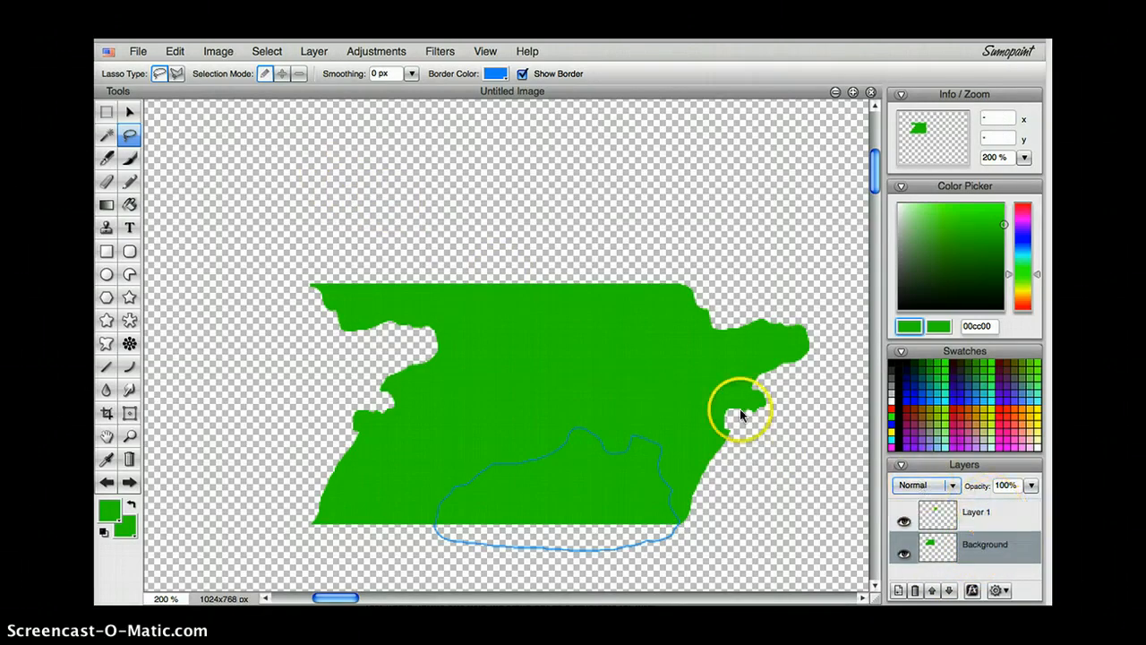
pyautogui.click(174, 53)
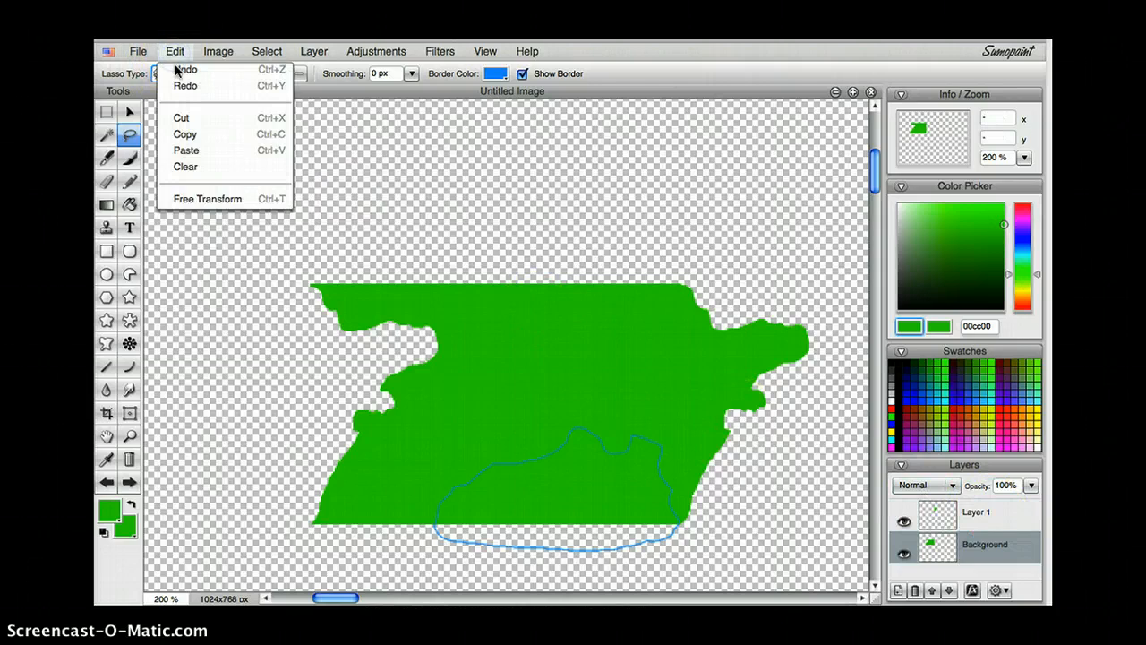
pyautogui.click(190, 117)
# - Paste the cut piece and move it straight up so its flat side joins the shape's top edge
pyautogui.click(175, 51)
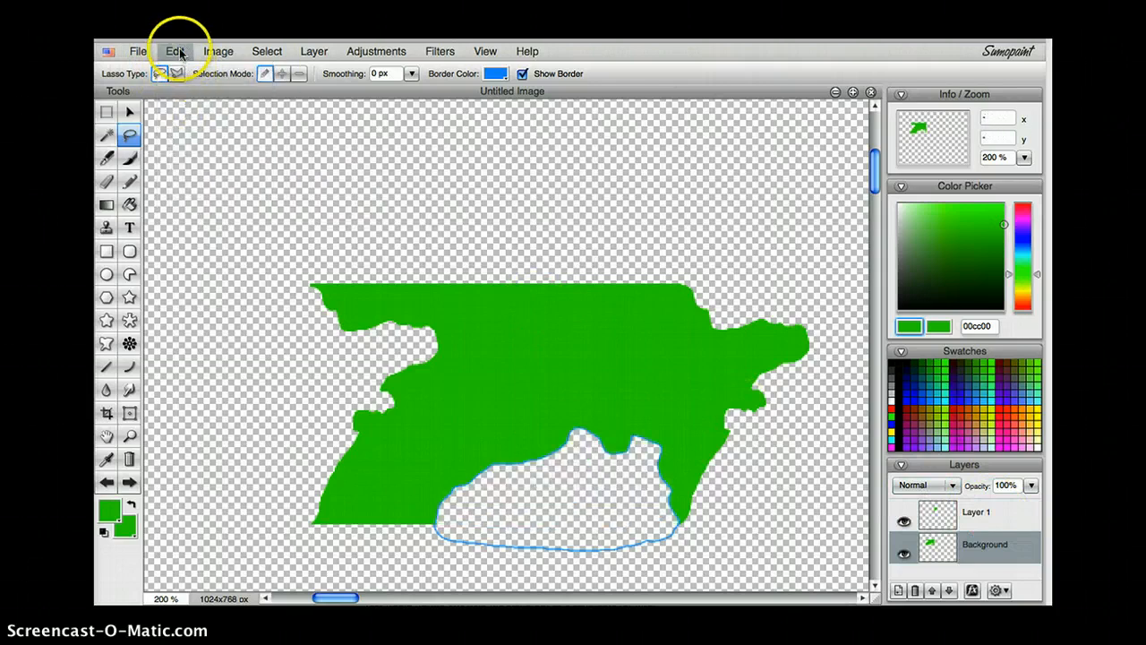
pyautogui.click(193, 153)
pyautogui.click(130, 112)
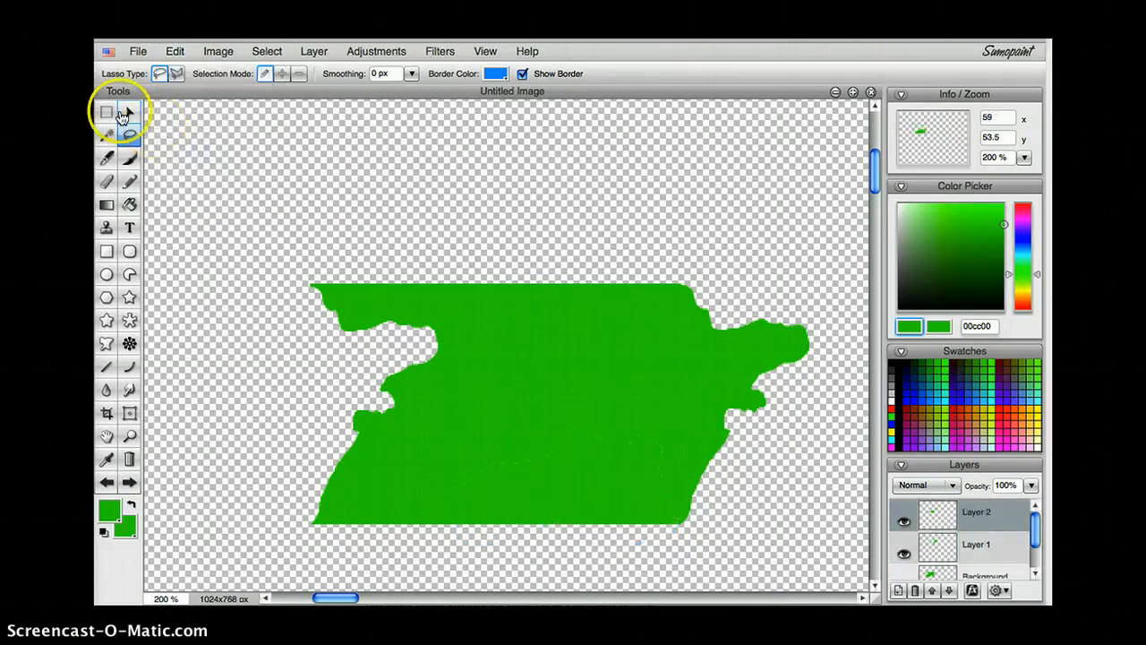
pyautogui.moveTo(570, 491); pyautogui.dragTo(576, 251)
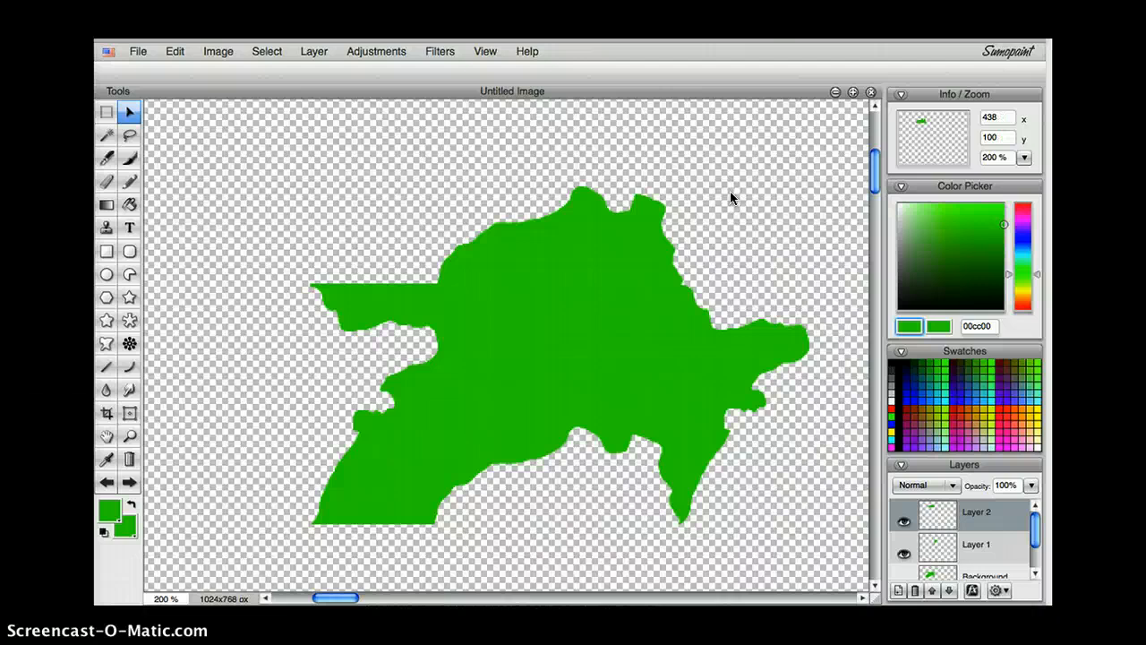
pyautogui.click(719, 183)
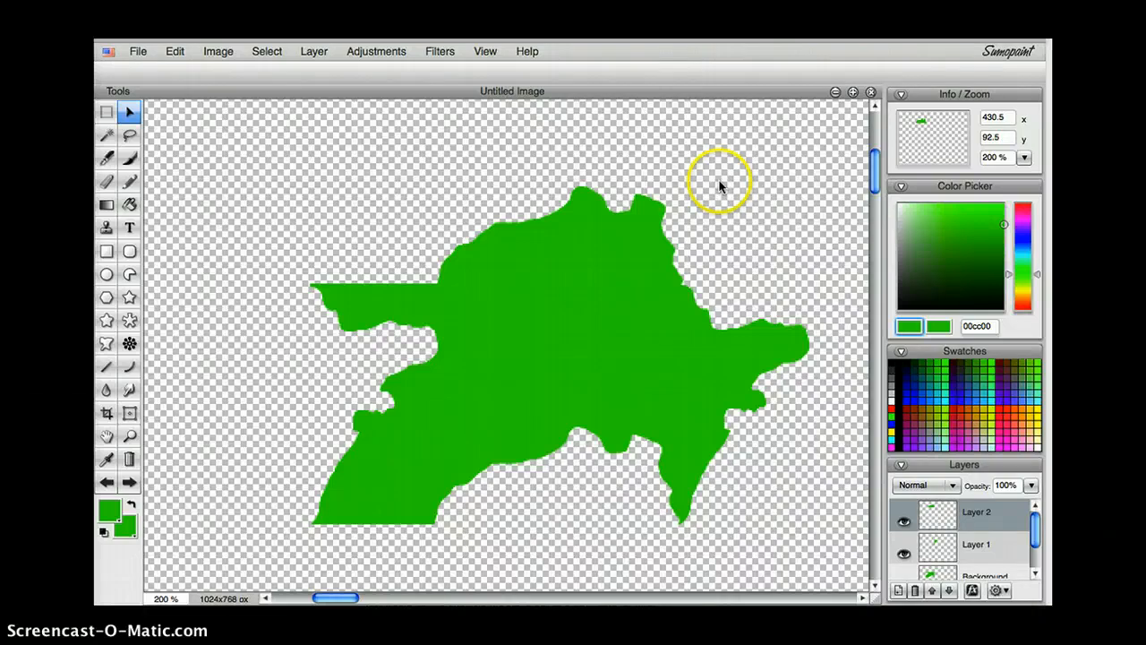
# - Flatten the image to merge the moved pieces with the Background layer
pyautogui.click(608, 278)
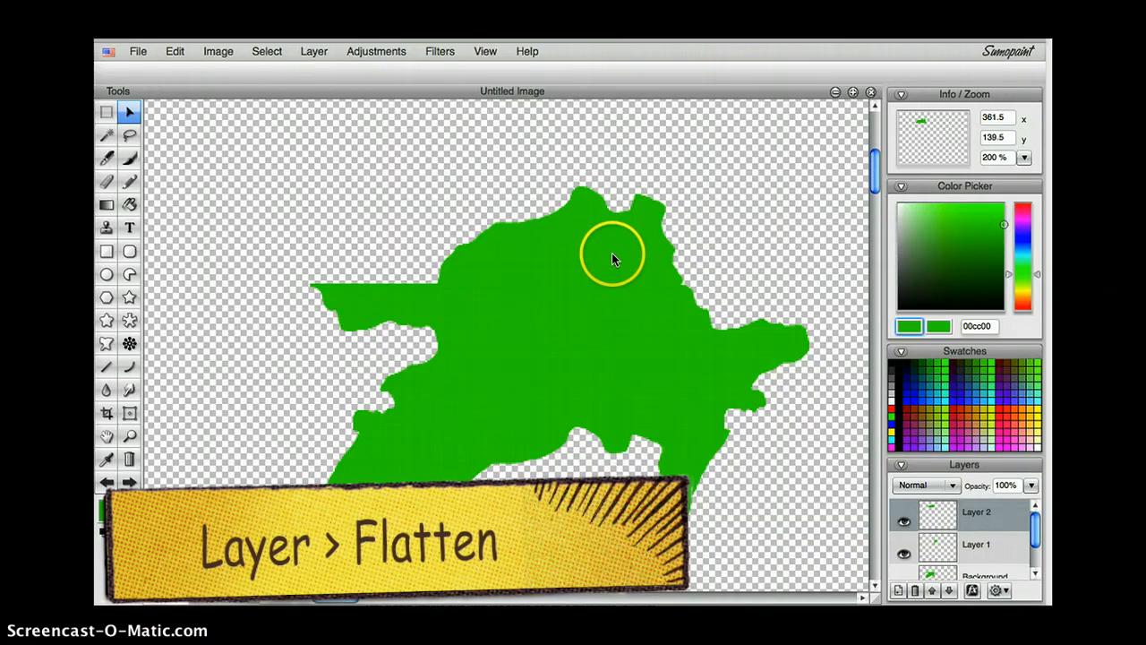
pyautogui.click(313, 54)
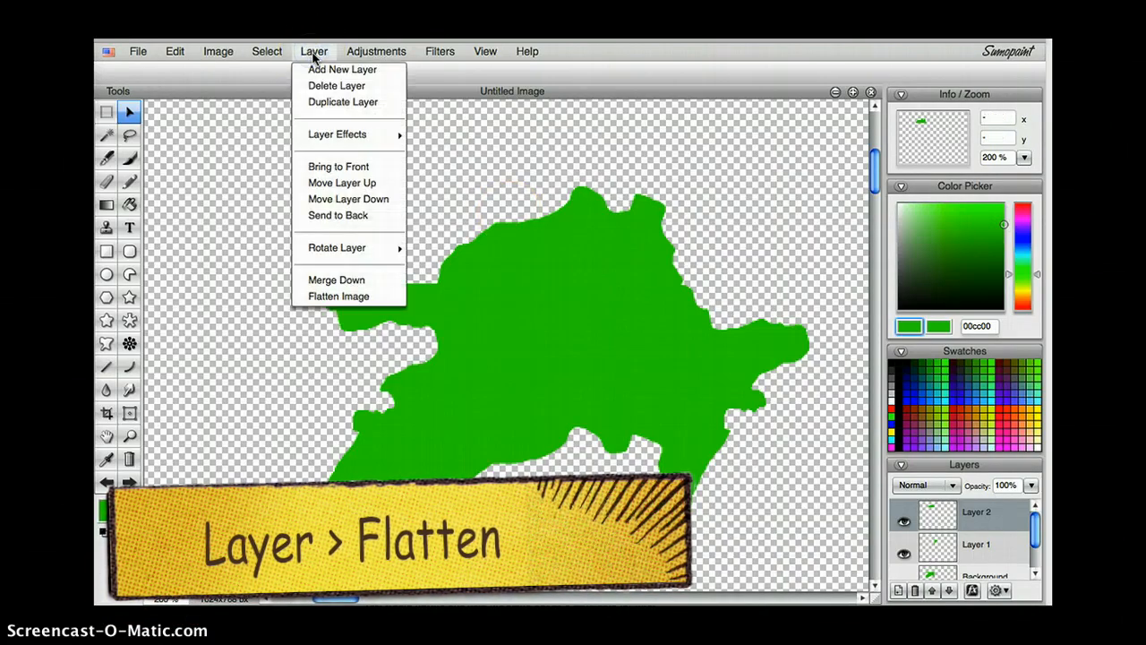
pyautogui.click(337, 296)
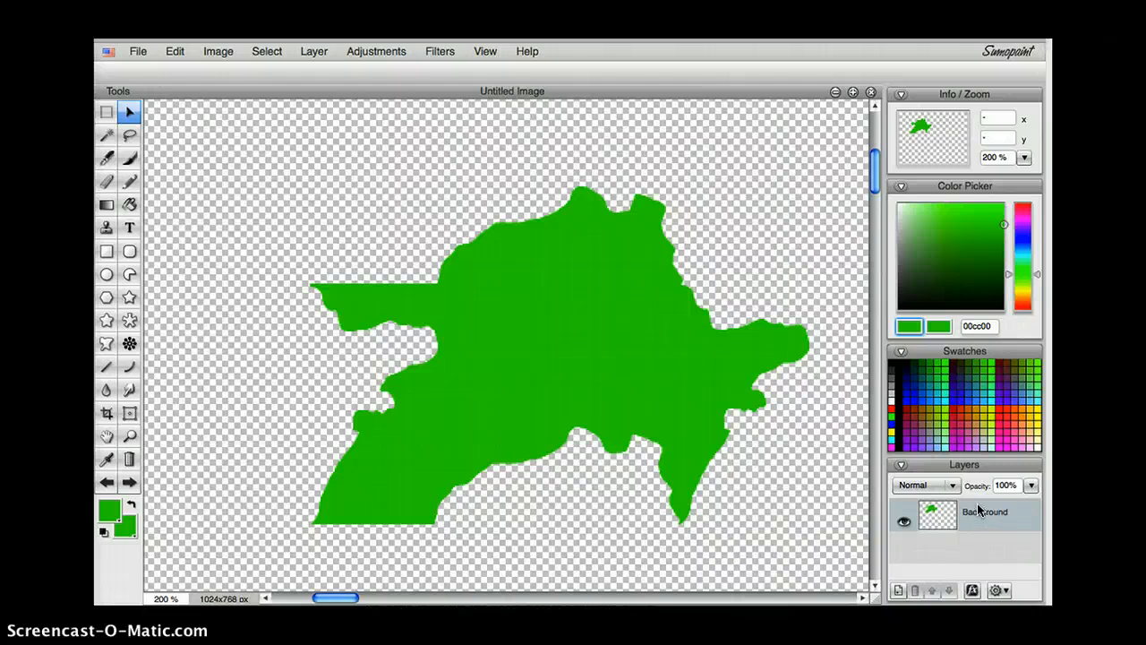
# - Rotate the green shape with Free Transform until it is roughly upside down and slightly tilted, and apply the transform
pyautogui.click(175, 51)
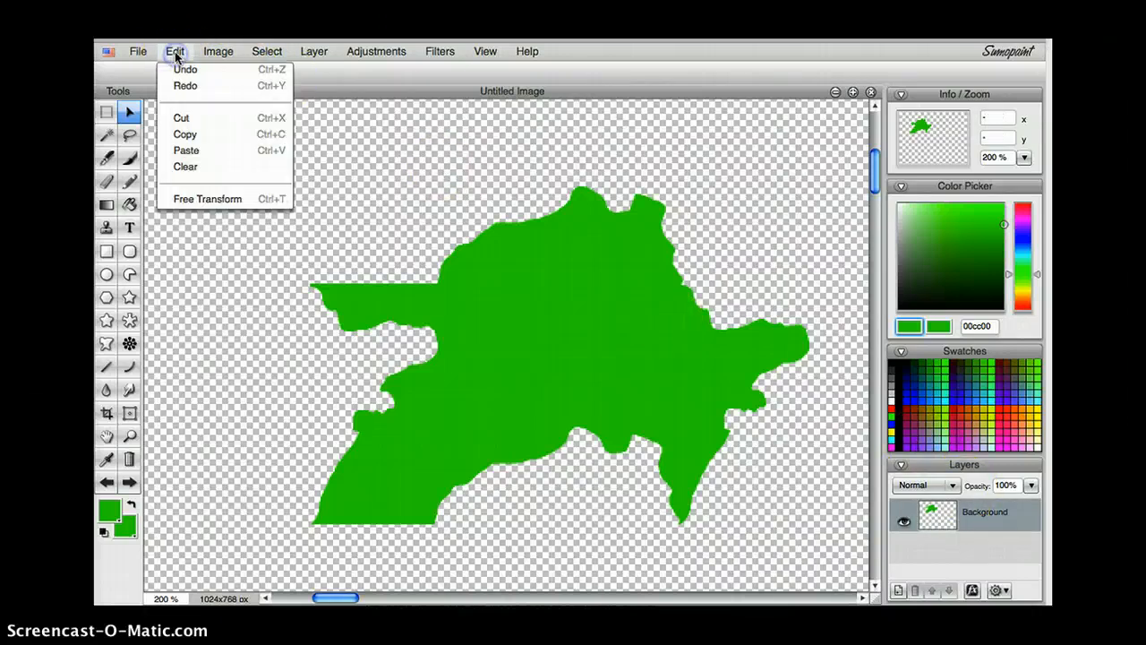
pyautogui.click(209, 202)
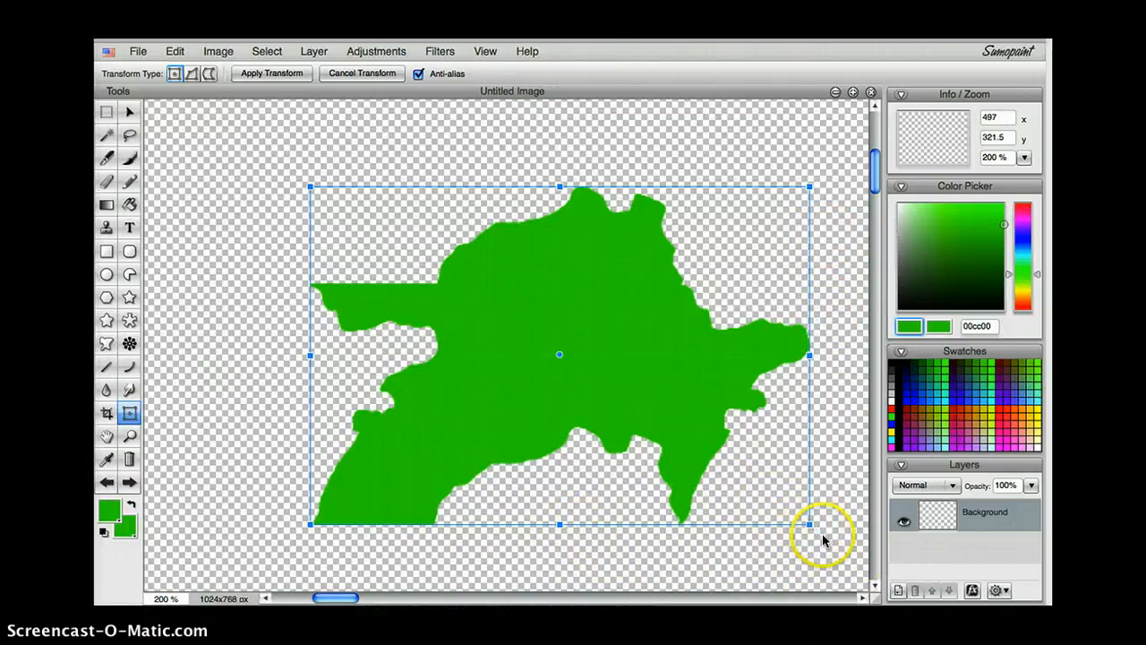
pyautogui.moveTo(816, 531); pyautogui.dragTo(461, 211)
pyautogui.click(465, 215)
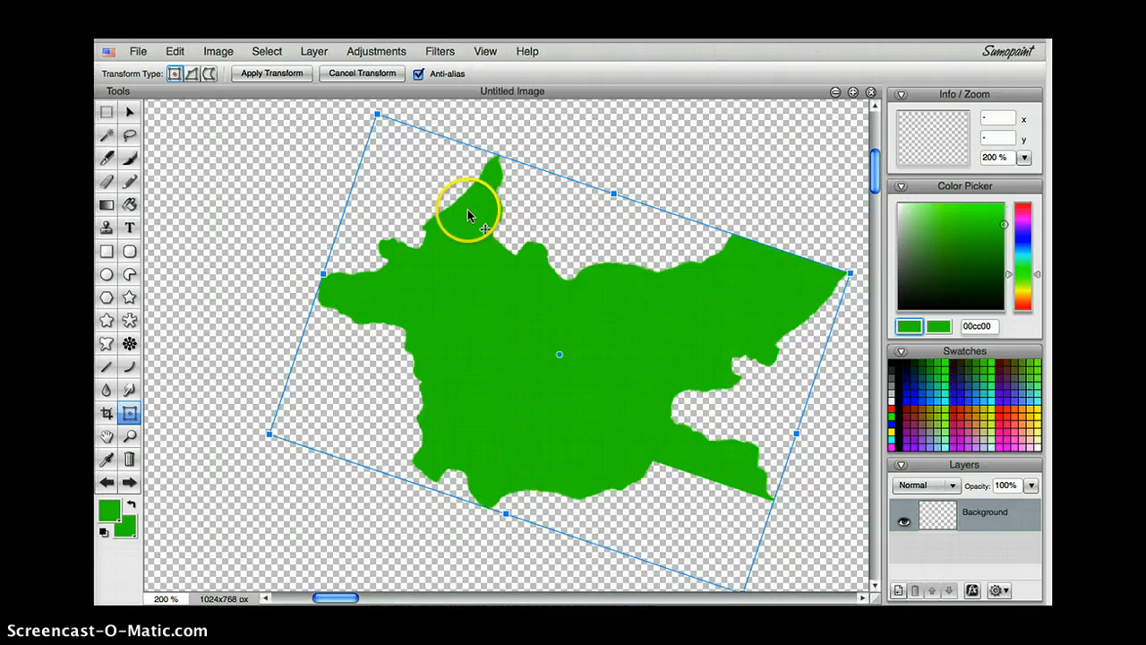
pyautogui.click(279, 75)
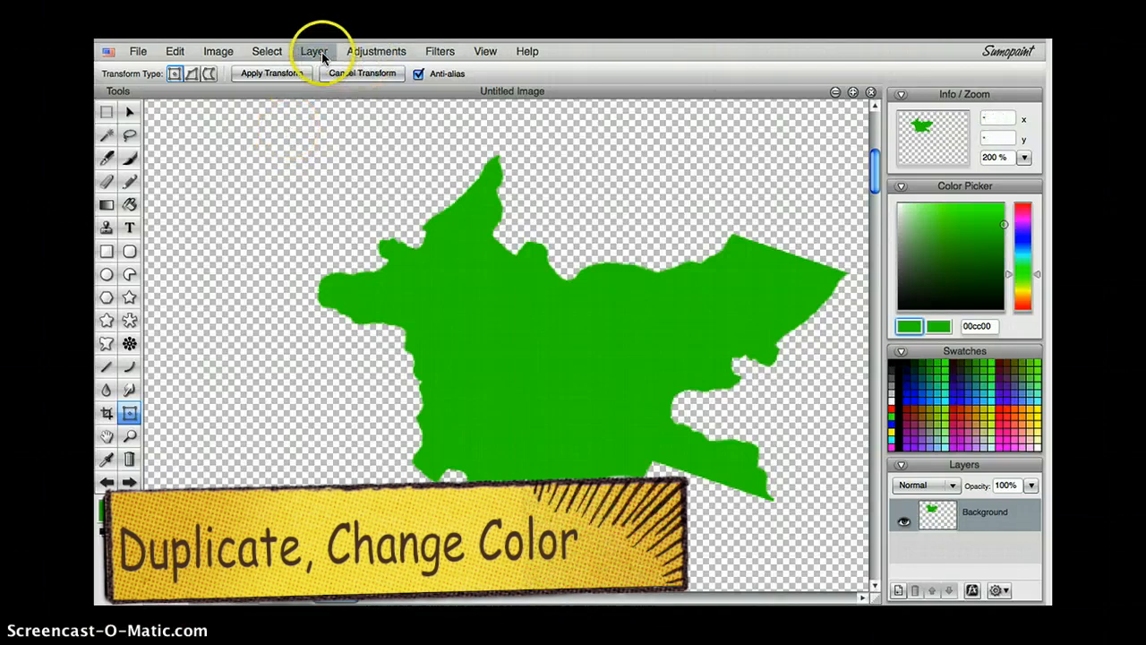
# - Duplicate the Background layer and make the copy the active layer
pyautogui.click(322, 52)
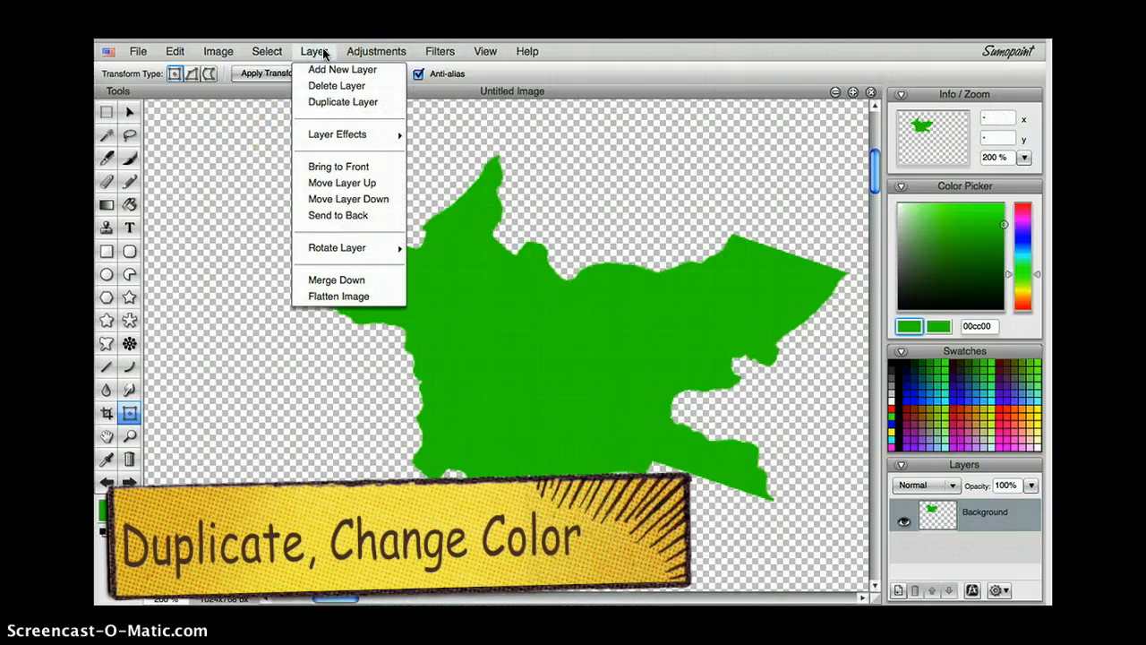
pyautogui.click(337, 102)
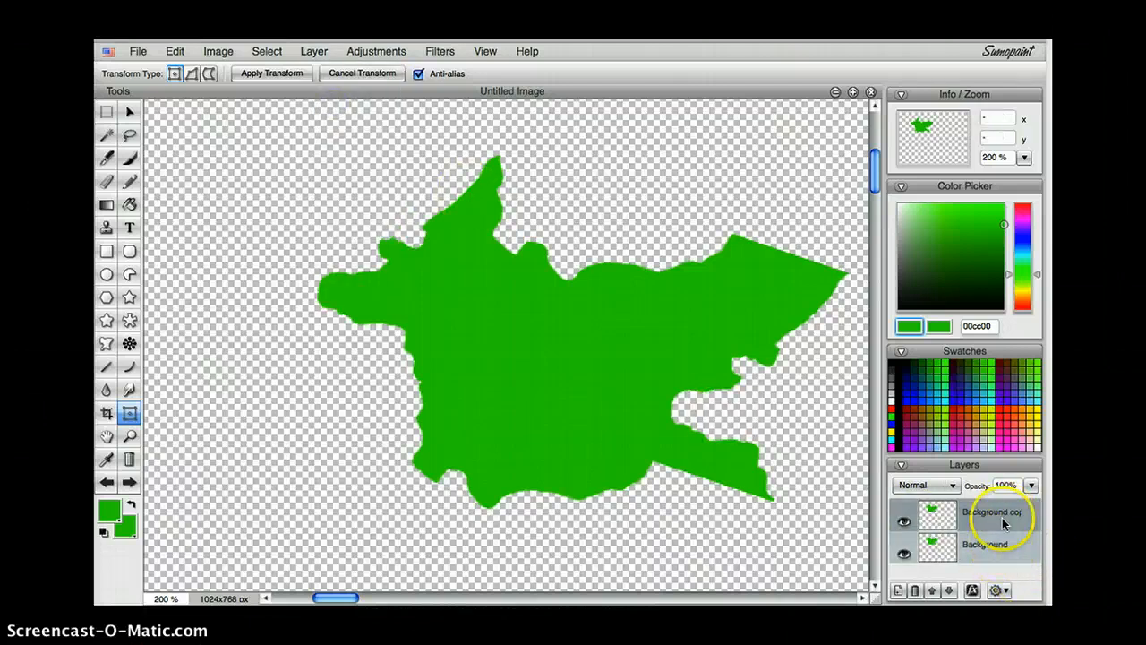
pyautogui.click(1002, 549)
pyautogui.click(1004, 520)
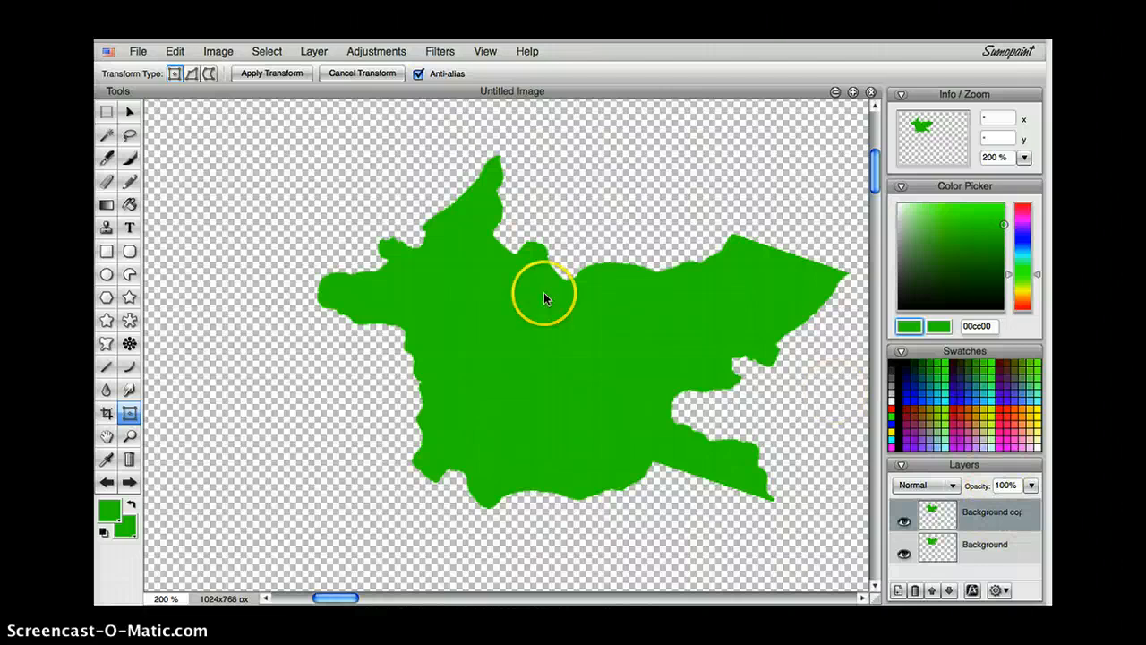
# - Fill the copied shape with red cc0000 using the Paint Bucket
pyautogui.click(129, 205)
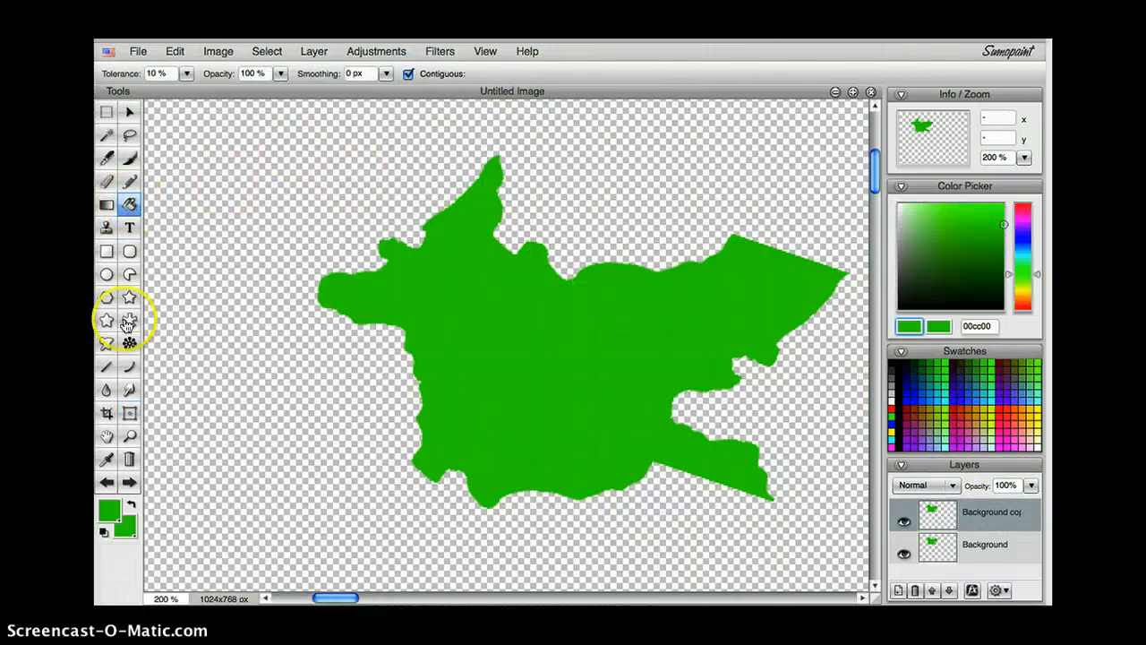
pyautogui.click(952, 405)
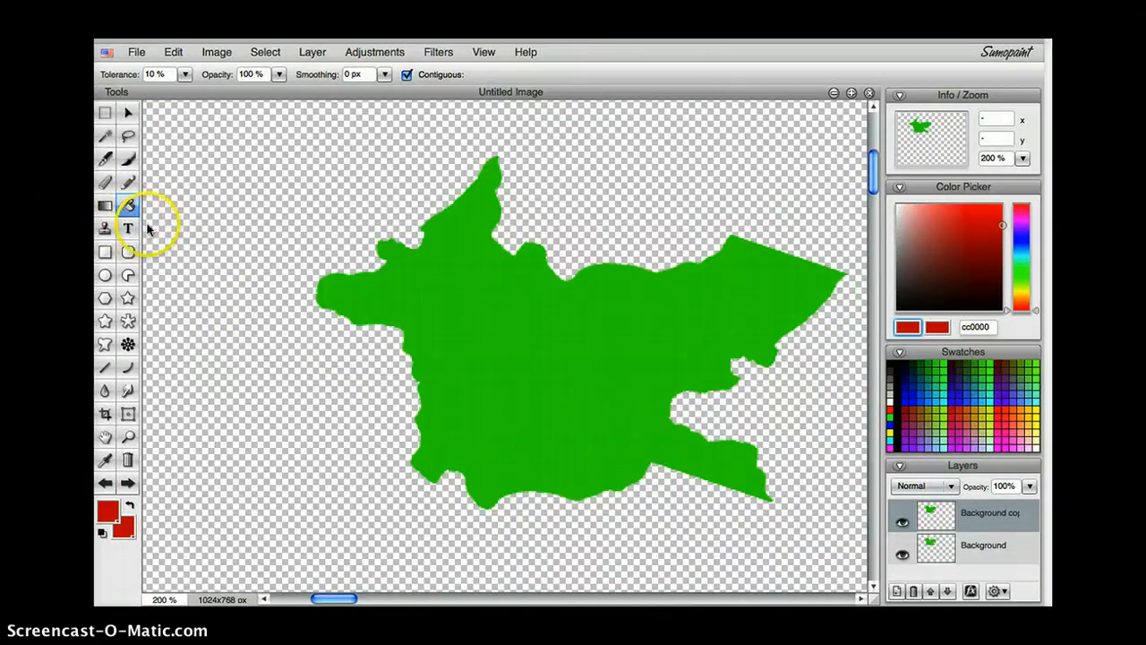
pyautogui.click(511, 346)
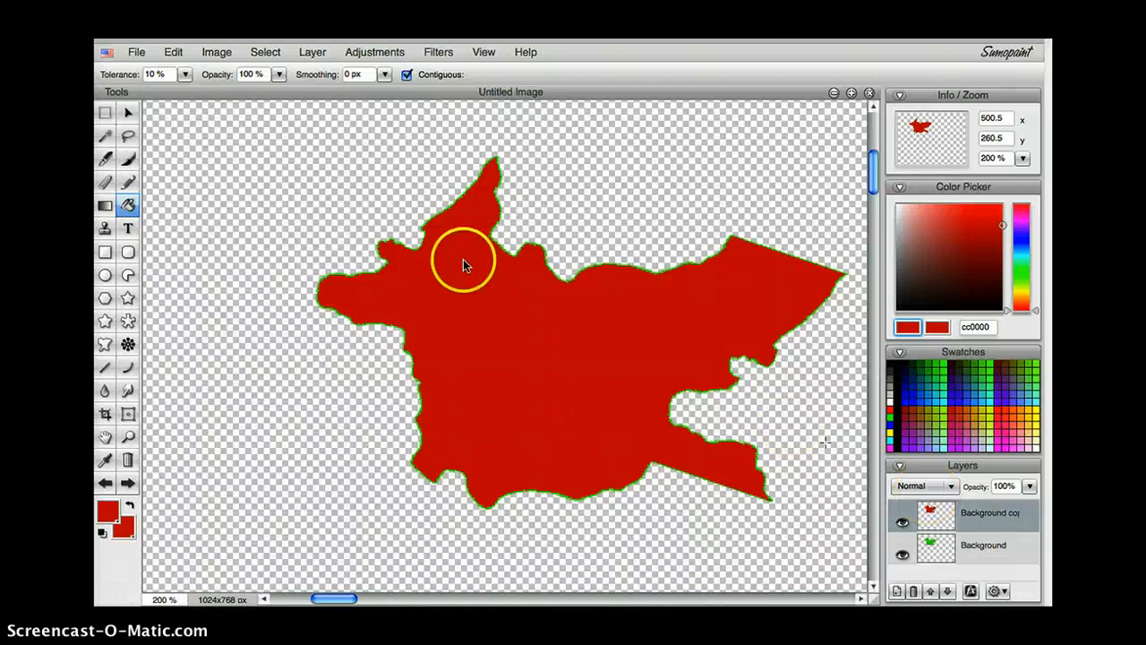
# - Move the red copy up and left to interlock with the green shape's left edge, then pull it back to leave a narrow gap
pyautogui.click(127, 114)
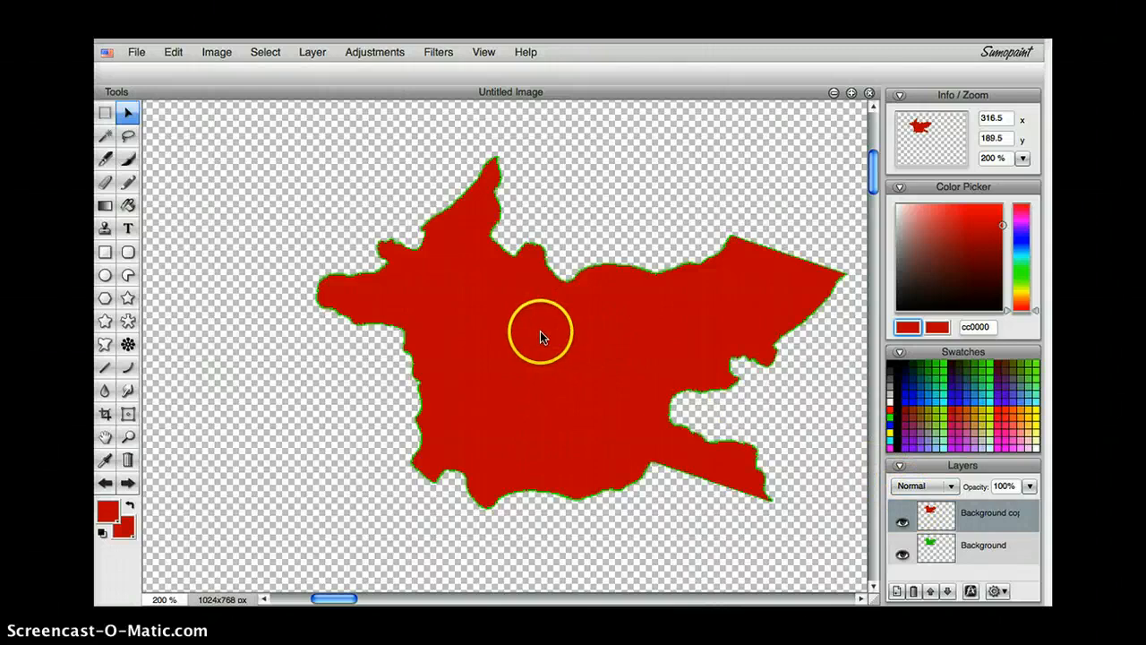
pyautogui.moveTo(473, 318)
pyautogui.mouseDown()
pyautogui.moveTo(630, 314)
pyautogui.moveTo(866, 351)
pyautogui.moveTo(829, 436)
pyautogui.moveTo(384, 430)
pyautogui.moveTo(394, 549)
pyautogui.moveTo(464, 205)
pyautogui.moveTo(546, 85)
pyautogui.moveTo(555, 89)
pyautogui.moveTo(133, 174)
pyautogui.moveTo(125, 202)
pyautogui.mouseUp()
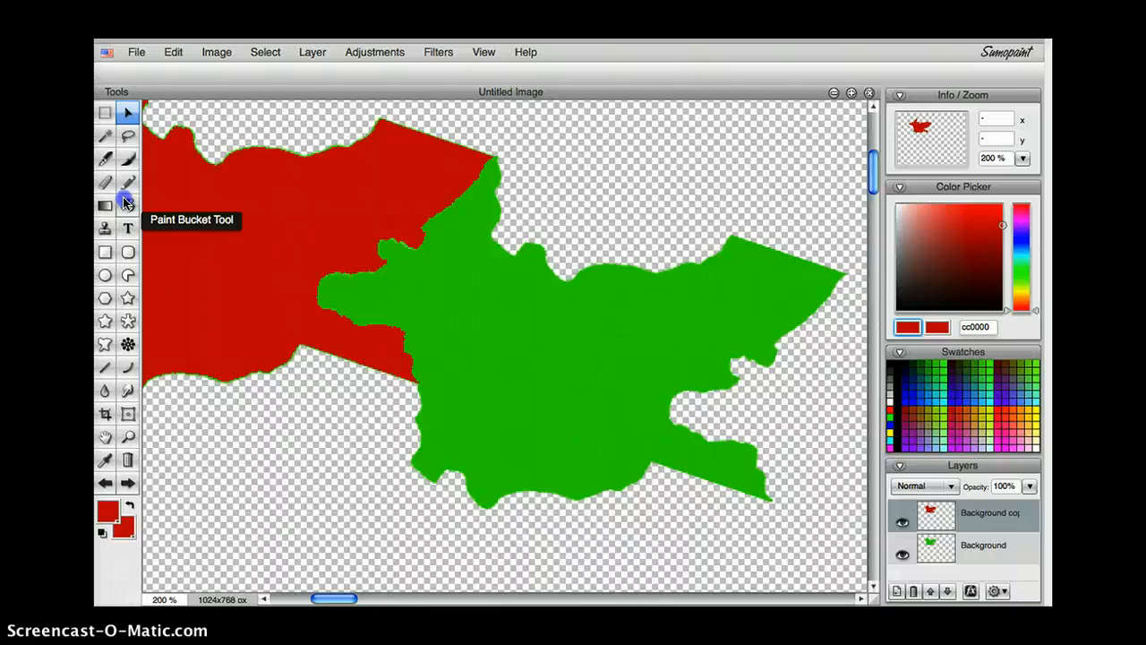
pyautogui.moveTo(125, 202); pyautogui.dragTo(103, 192)
pyautogui.click(195, 115)
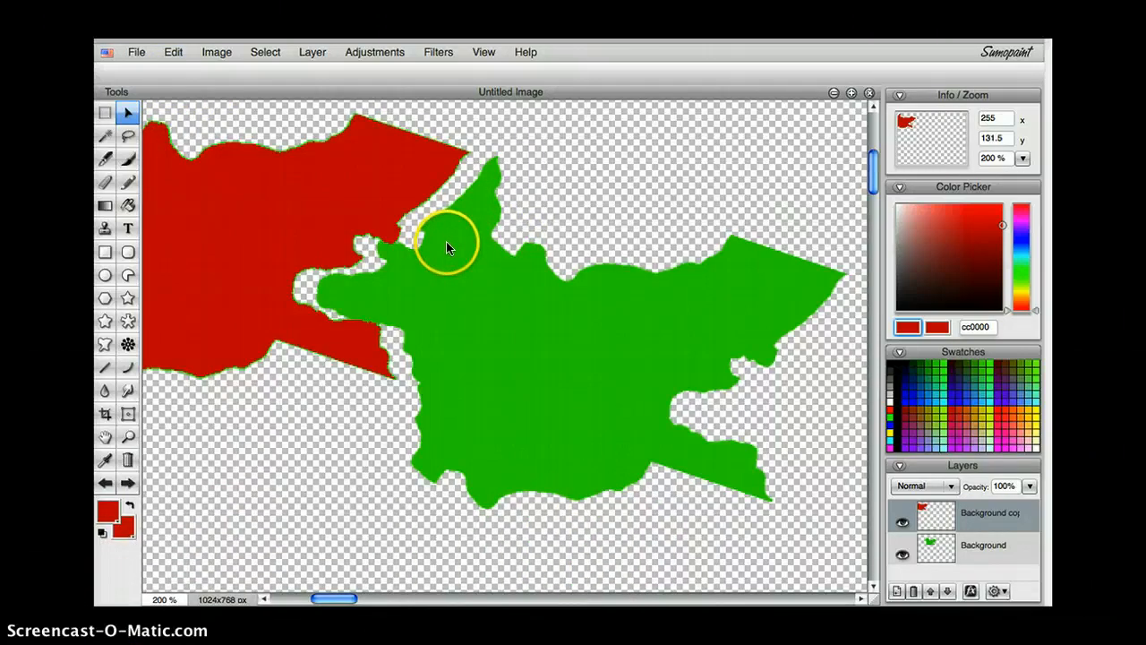
pyautogui.moveTo(356, 184); pyautogui.dragTo(329, 187)
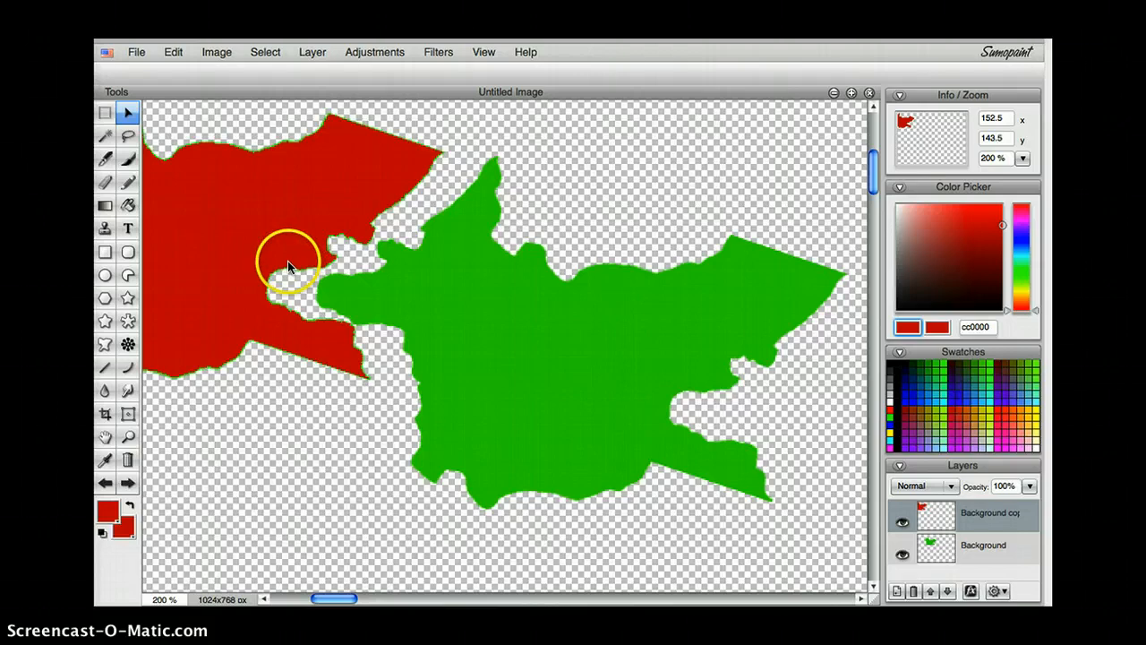
# - Save the image to the Pictures folder in SUMO format under the name broom creature.sumo
pyautogui.click(135, 52)
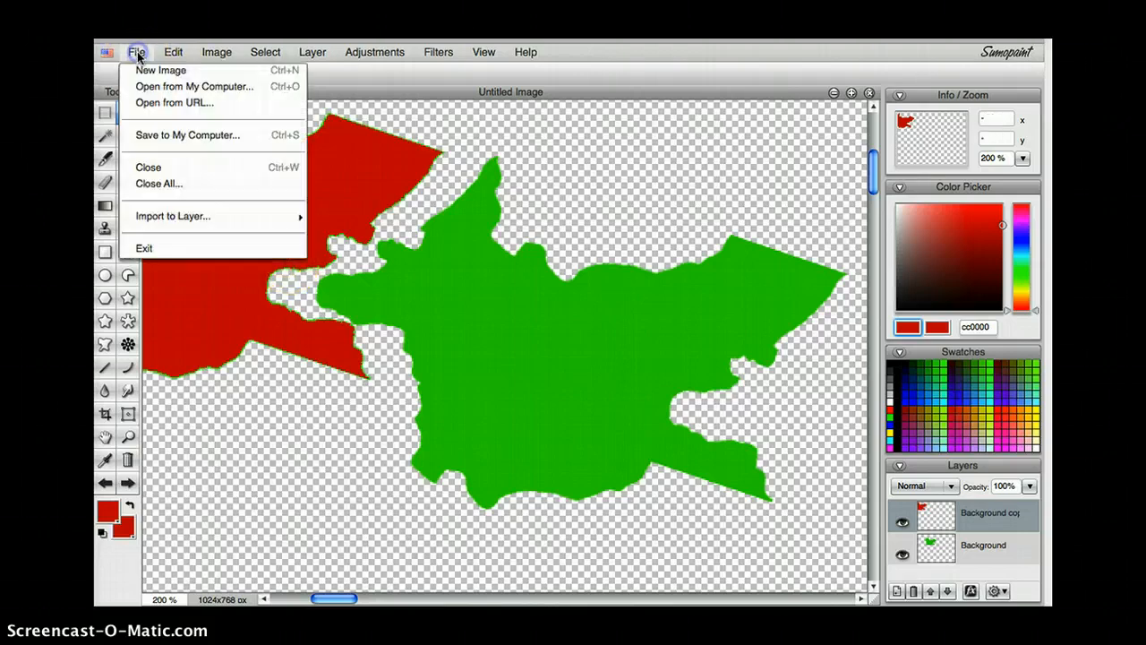
pyautogui.click(162, 136)
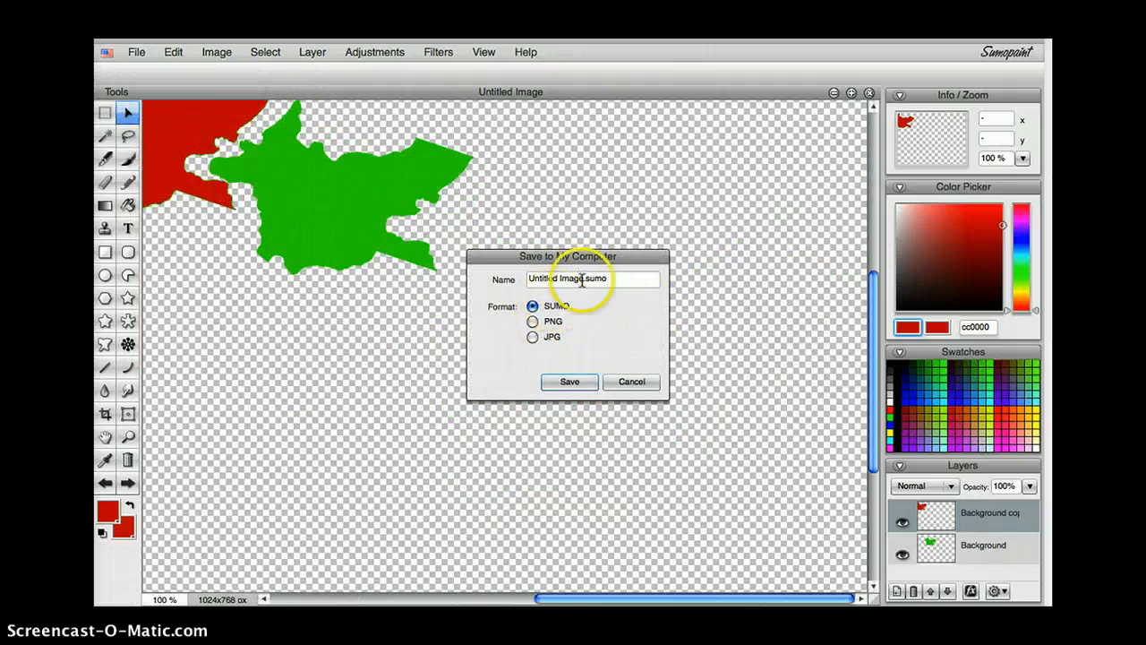
pyautogui.moveTo(584, 278); pyautogui.dragTo(475, 261)
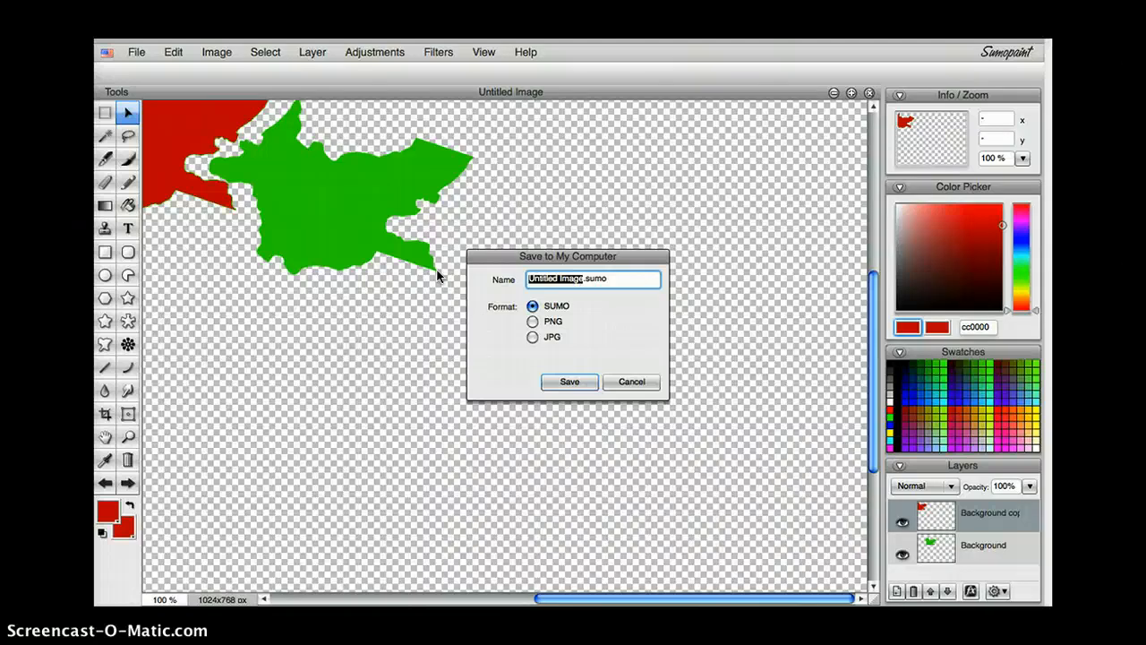
pyautogui.write('broom creature')
pyautogui.click(585, 381)
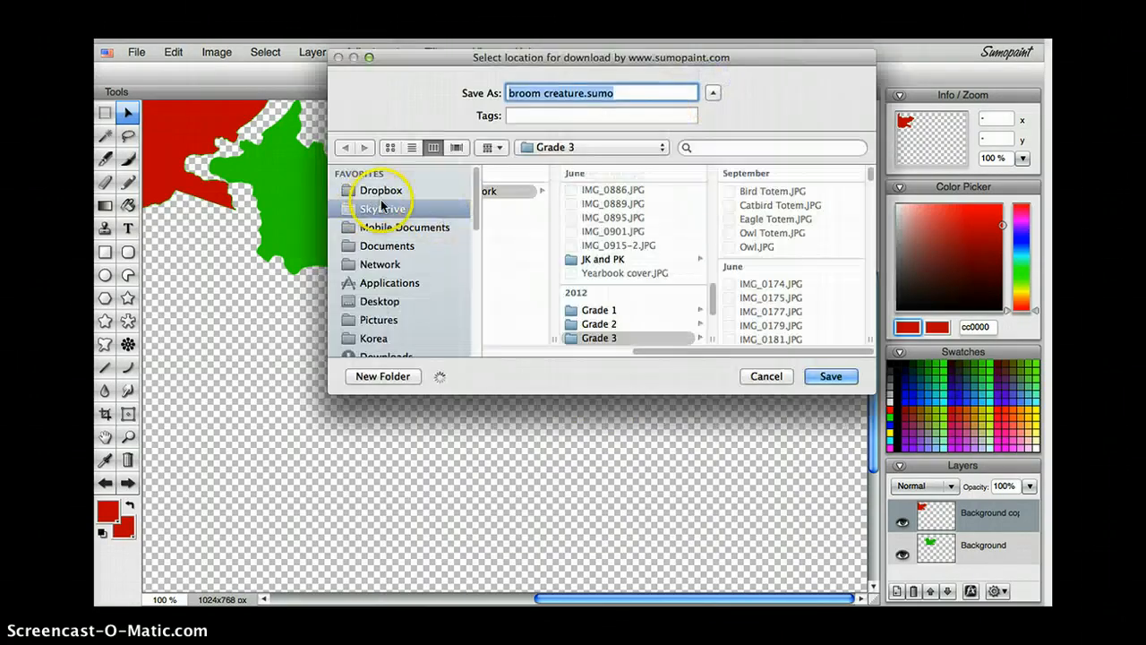
pyautogui.click(390, 320)
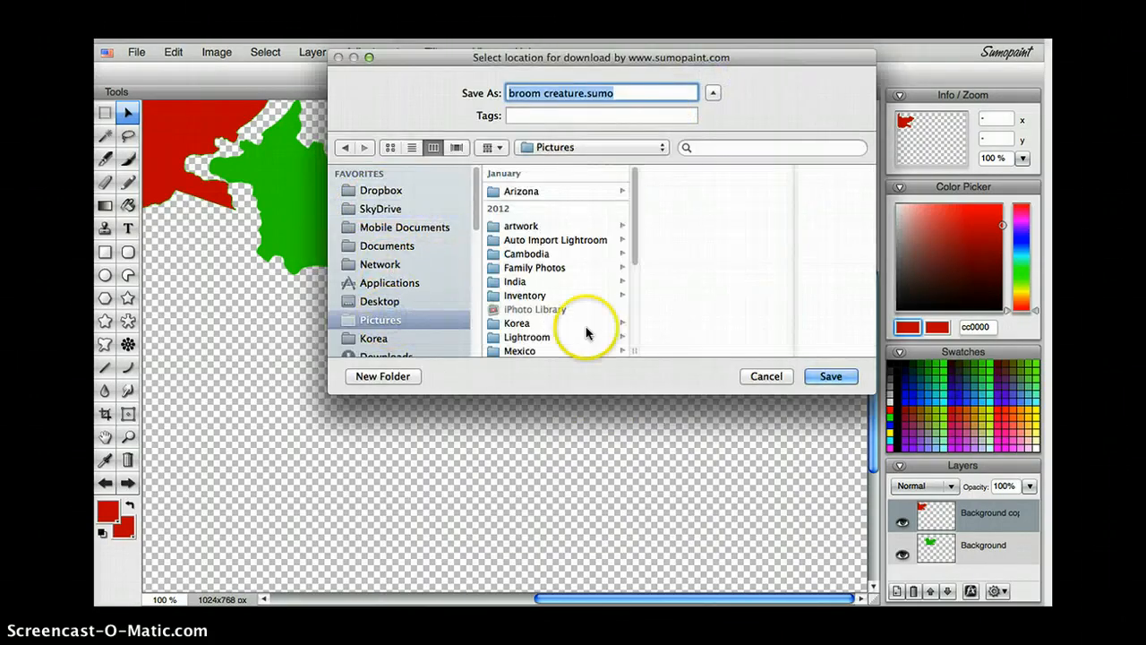
pyautogui.click(836, 377)
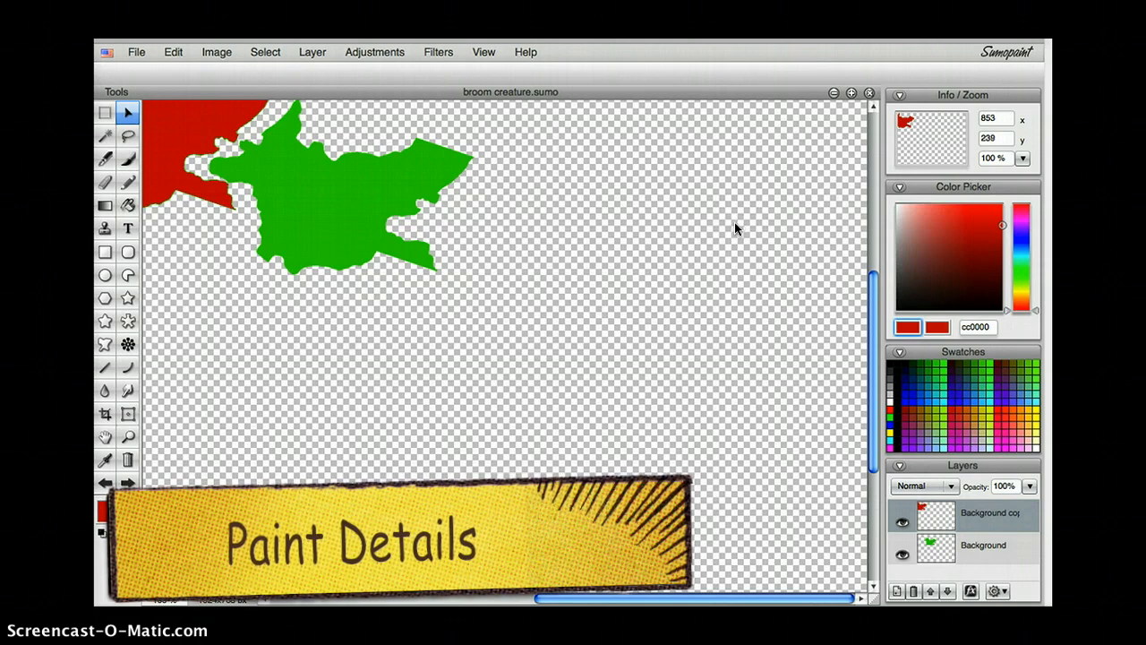
# - Hide the red Background copy layer and select the green shape's Background layer, with the shape enlarged to 197%
pyautogui.click(1025, 159)
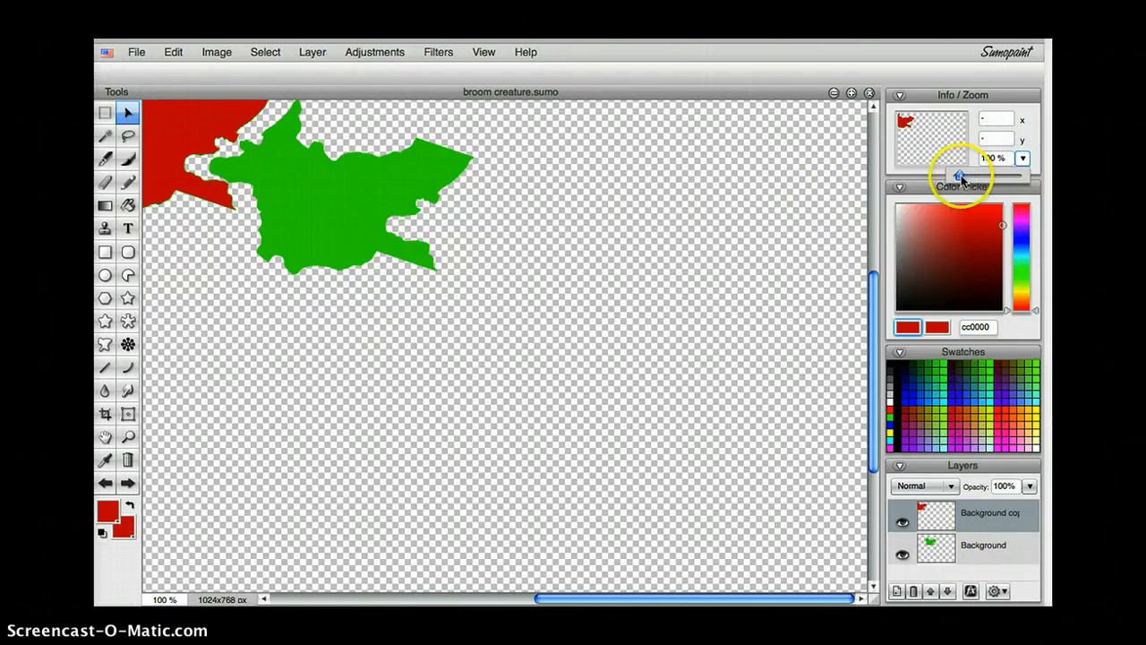
pyautogui.moveTo(961, 175); pyautogui.dragTo(968, 176)
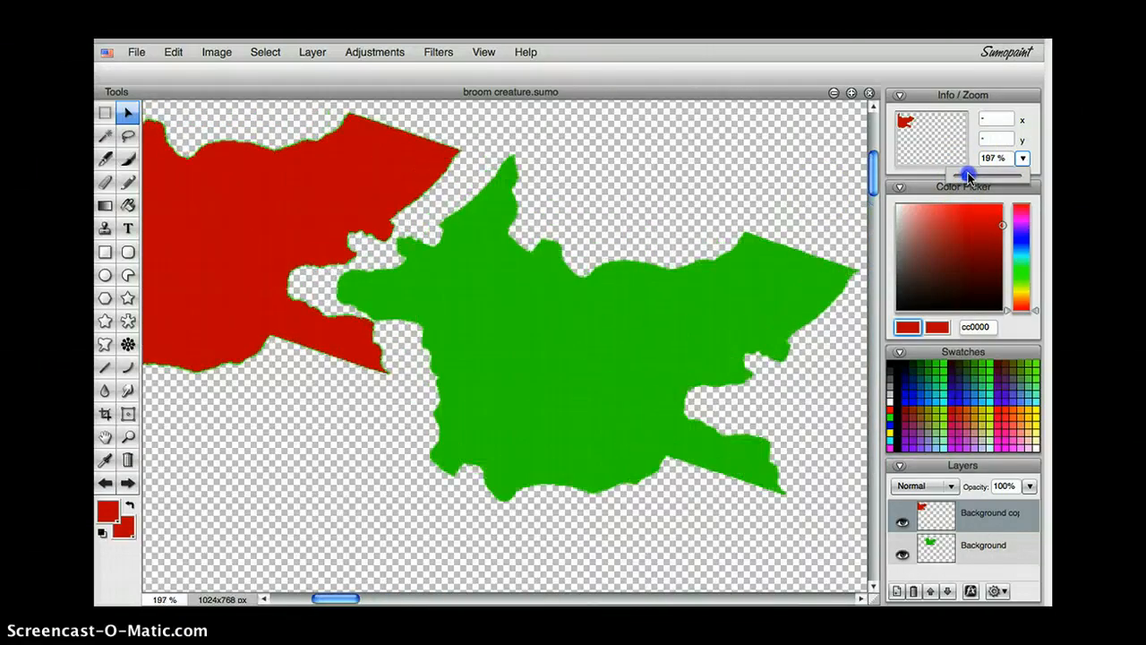
pyautogui.moveTo(968, 176); pyautogui.dragTo(966, 176)
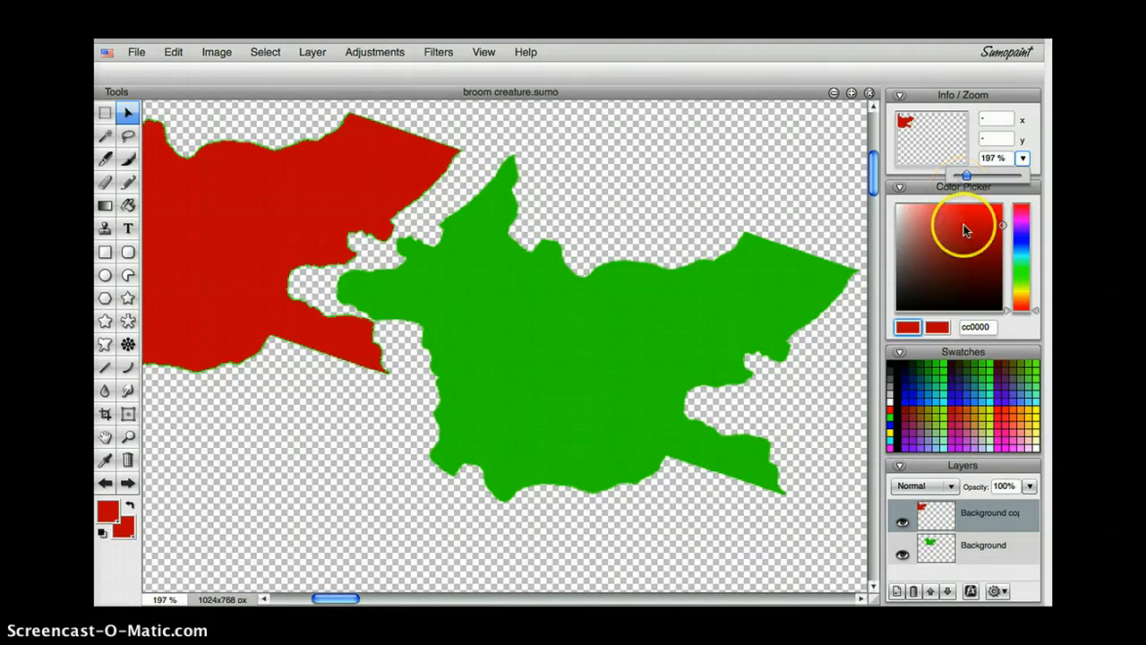
pyautogui.click(902, 522)
pyautogui.doubleClick(986, 544)
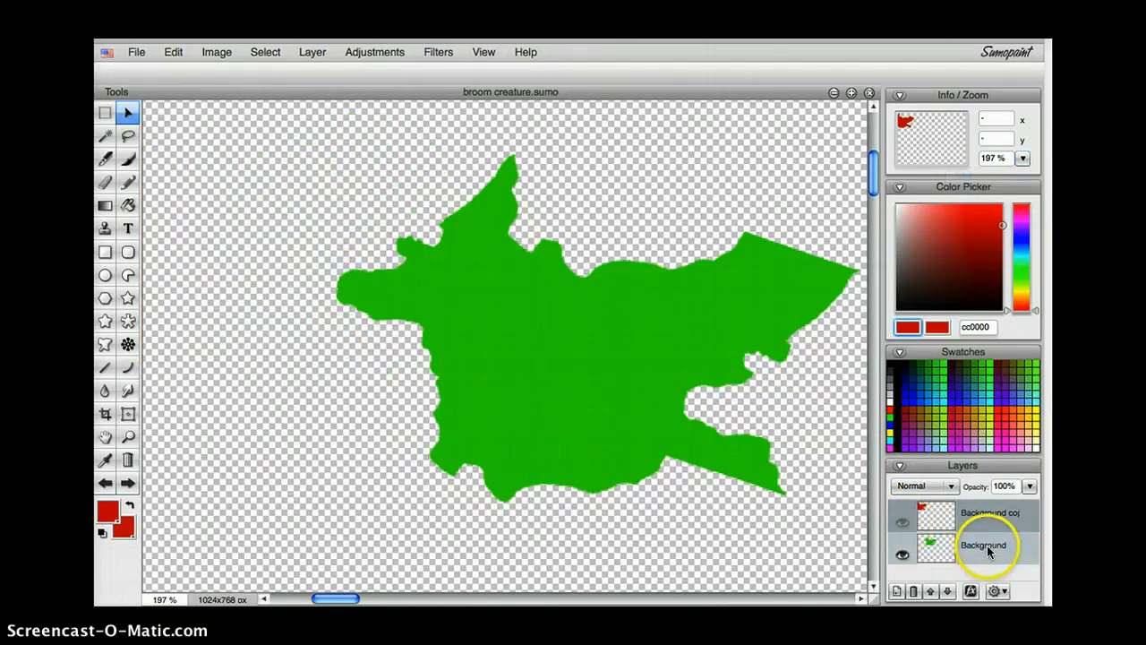
# - On the Background layer, outline the creature's head across the green shape with a 2 px orange ff6600 line
pyautogui.click(1032, 541)
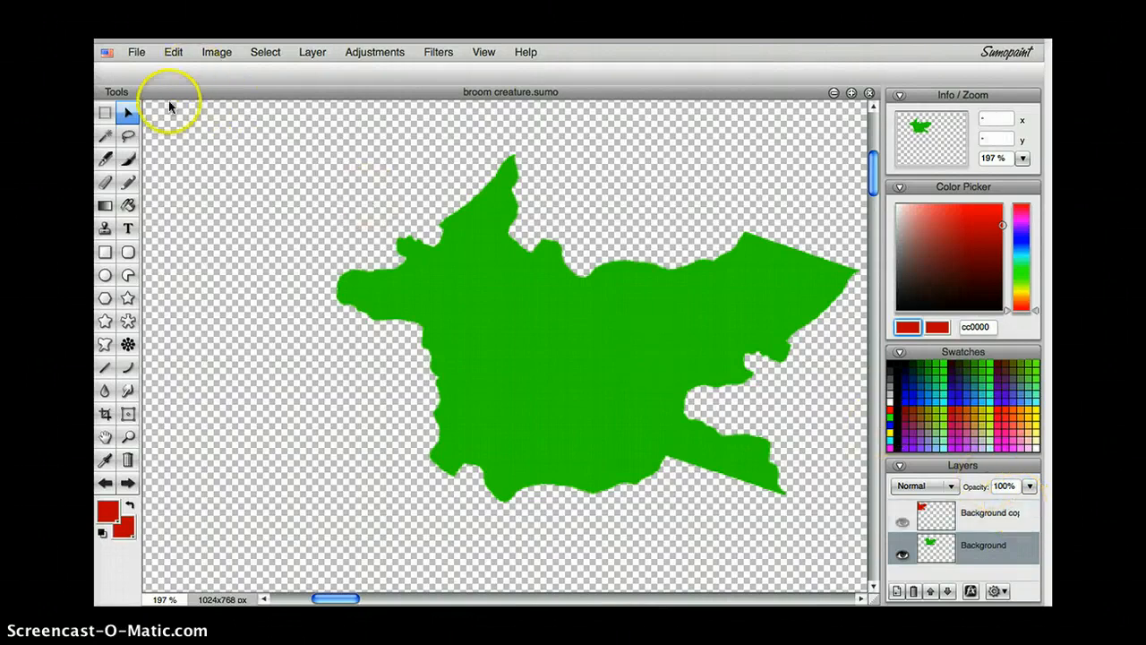
pyautogui.click(129, 184)
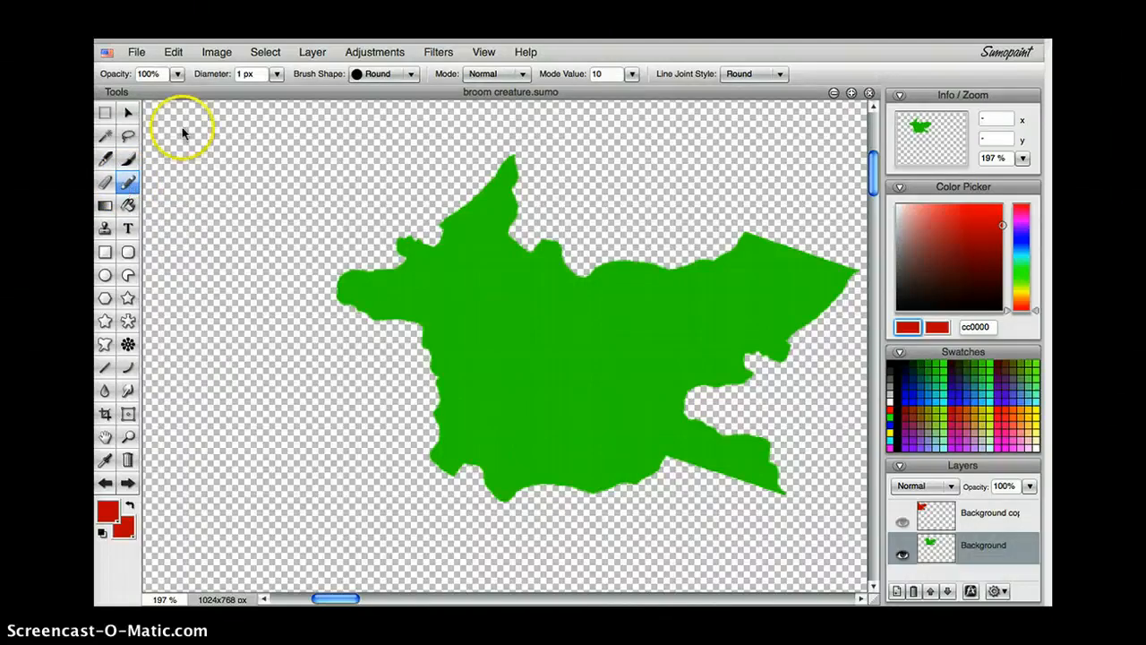
pyautogui.click(239, 72)
pyautogui.write('2')
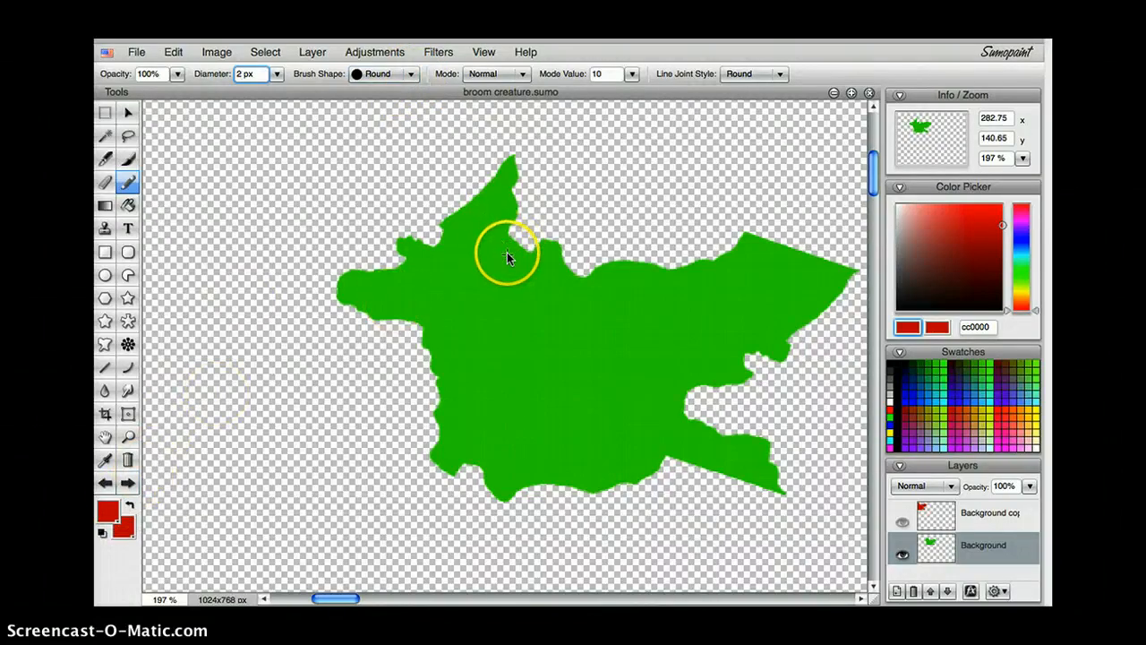
pyautogui.moveTo(481, 253); pyautogui.dragTo(441, 235)
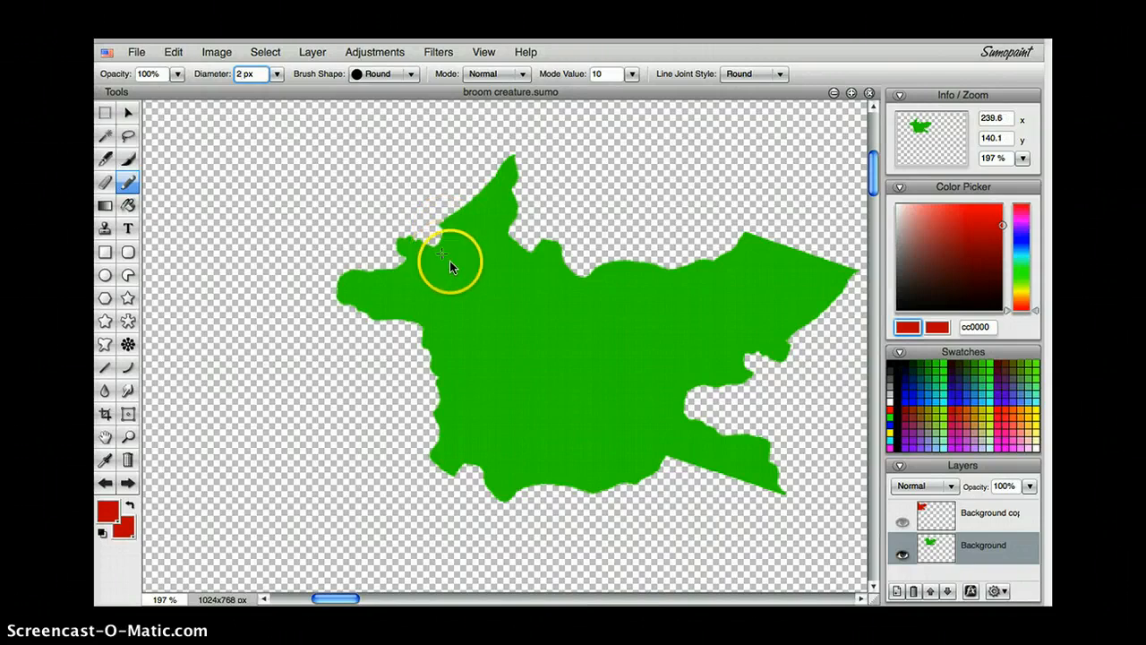
pyautogui.click(1015, 412)
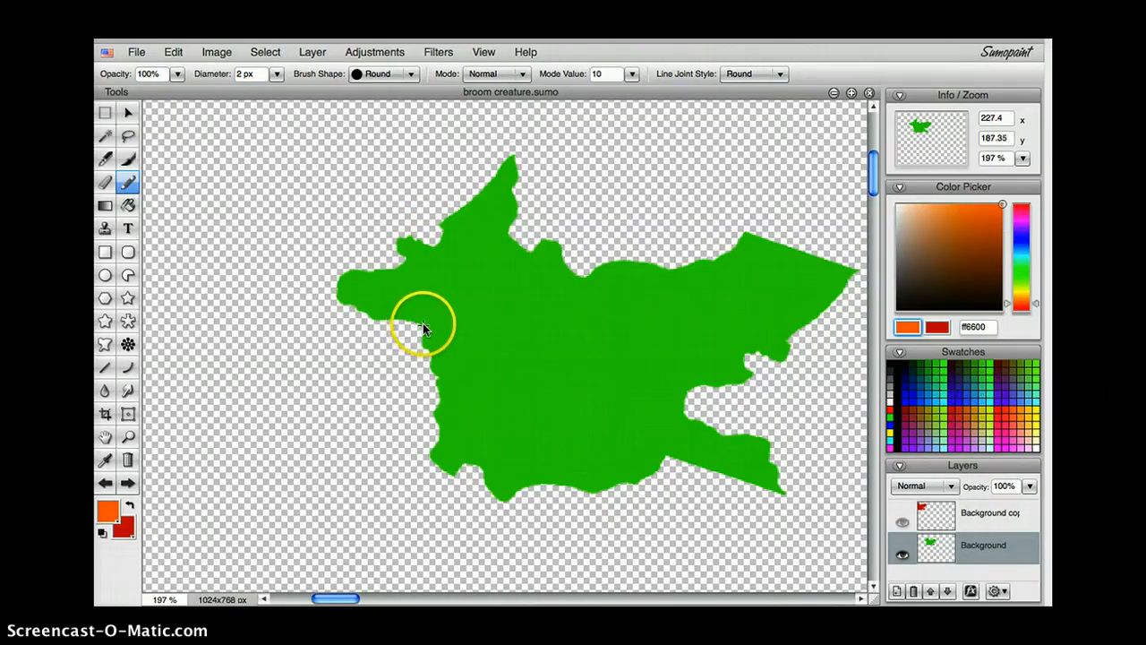
pyautogui.moveTo(425, 326)
pyautogui.mouseDown()
pyautogui.moveTo(461, 329)
pyautogui.moveTo(485, 313)
pyautogui.moveTo(512, 263)
pyautogui.moveTo(489, 254)
pyautogui.moveTo(508, 237)
pyautogui.mouseUp()
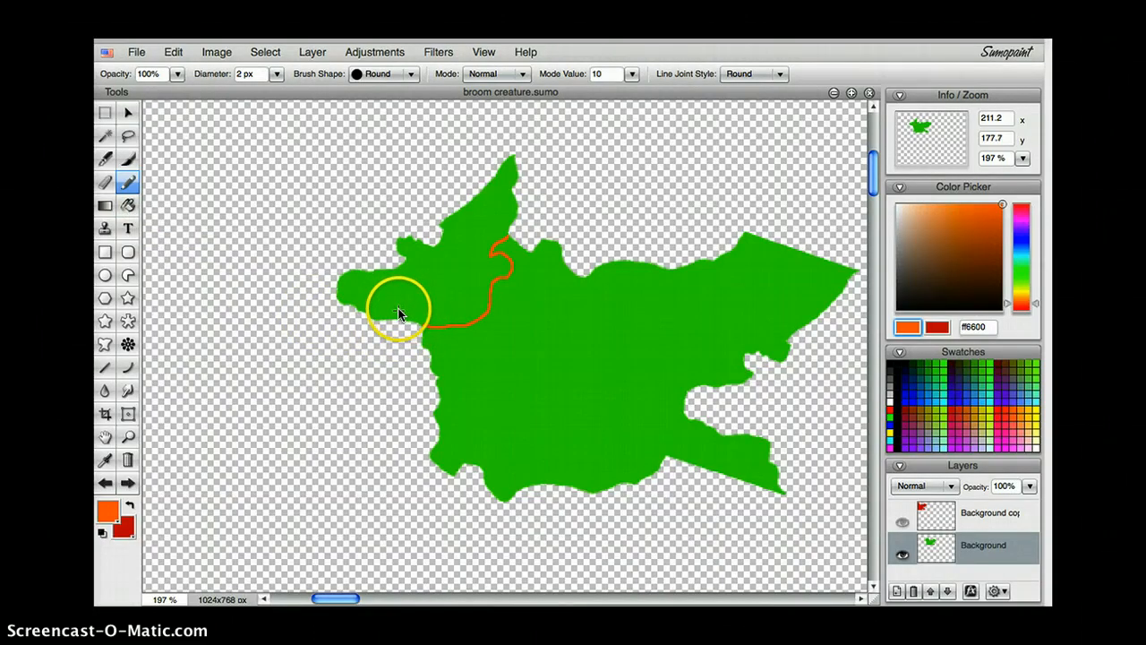
# - Try filling the outlined head with orange at 10% tolerance using the Paint Bucket, and undo that fill
pyautogui.click(128, 206)
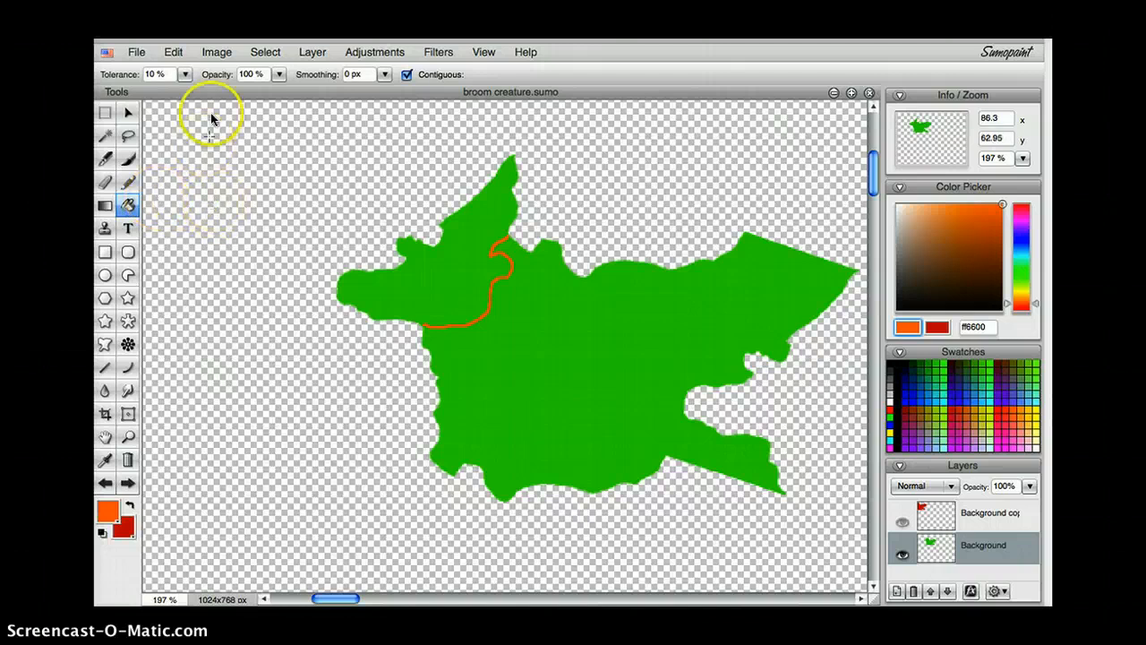
pyautogui.click(455, 286)
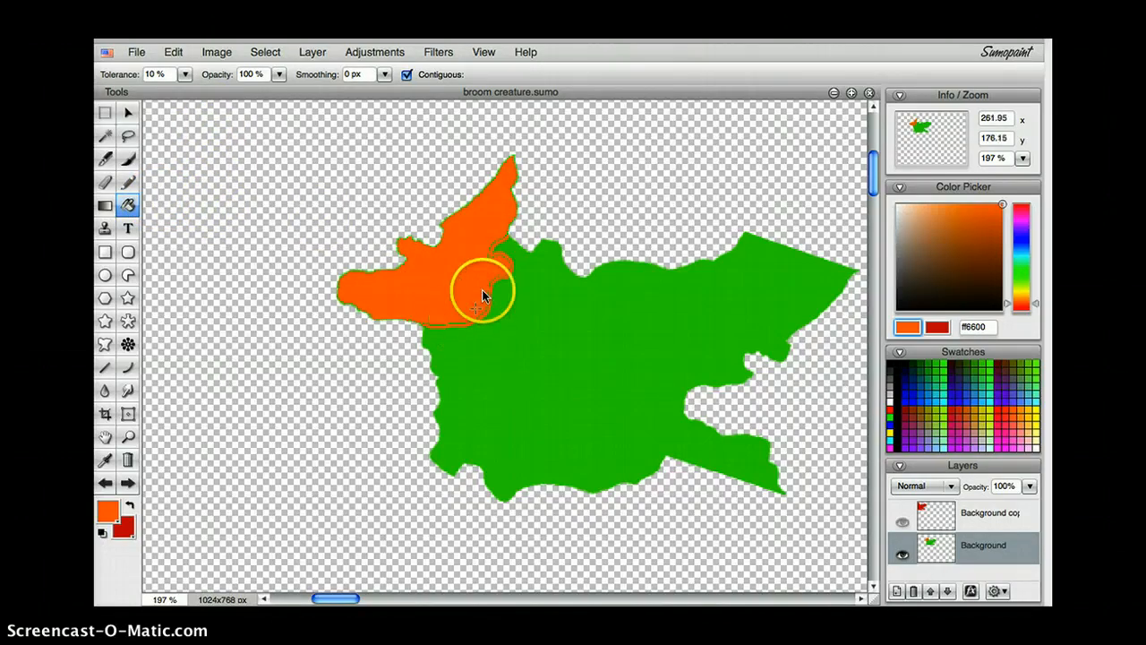
pyautogui.click(172, 51)
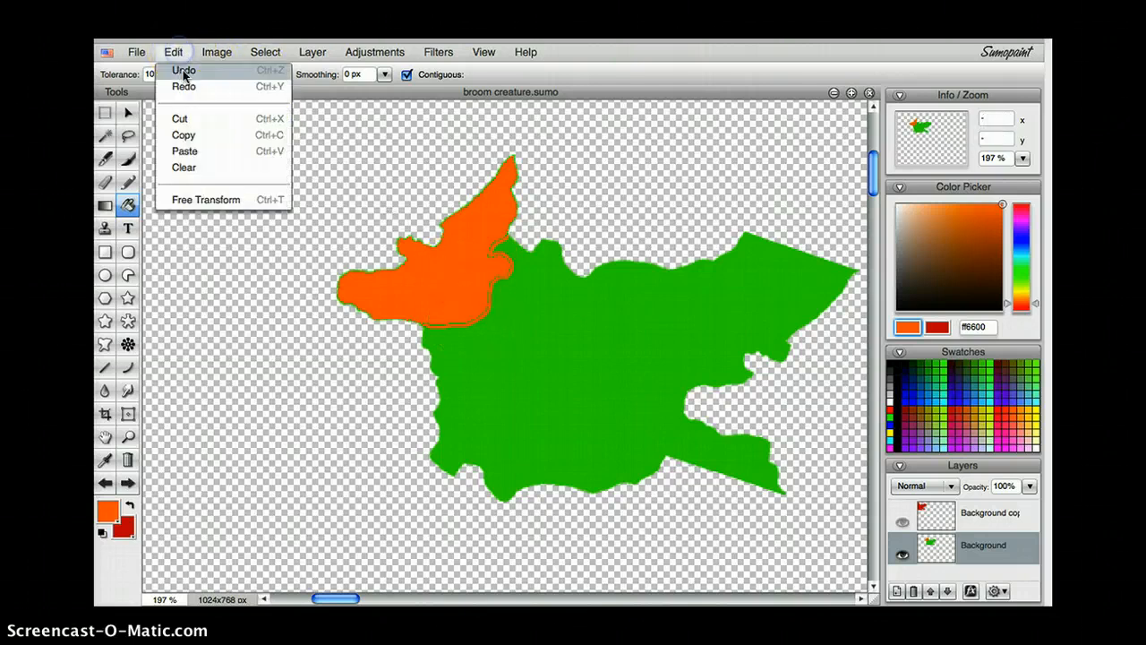
pyautogui.click(184, 72)
pyautogui.click(184, 74)
# - Fill the outlined head with orange ff6600 using the Paint Bucket at 52% tolerance
pyautogui.moveTo(138, 95); pyautogui.dragTo(170, 101)
pyautogui.click(451, 293)
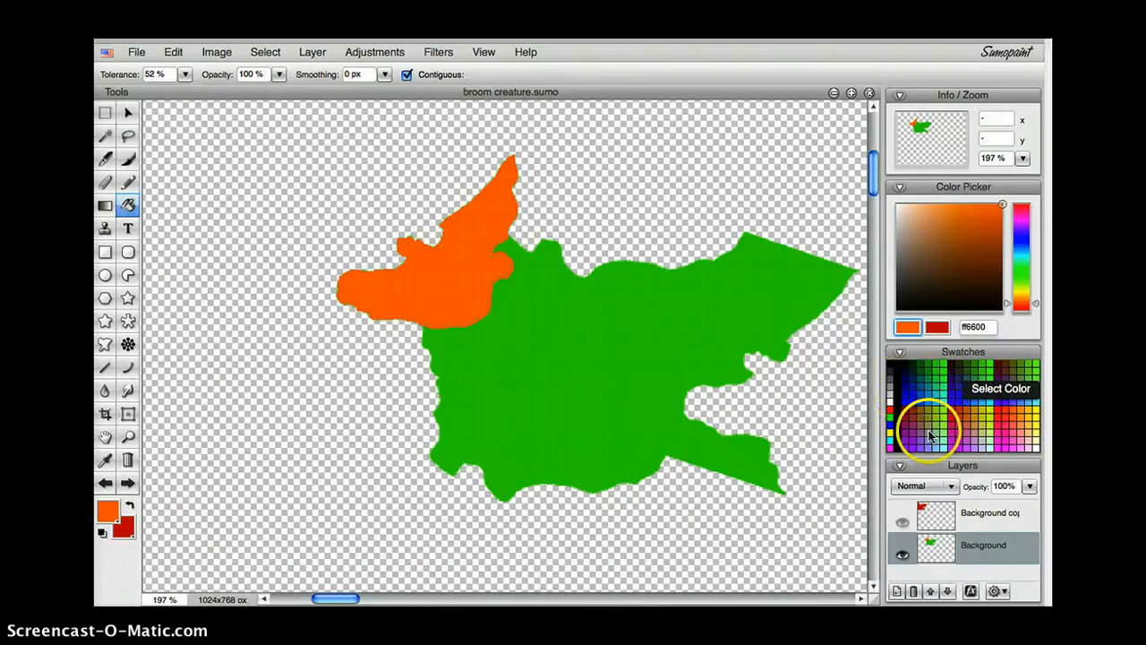
# - Outline the small tuft on top of the head with a 2 px pink ff66cc line and fill it pink
pyautogui.click(1012, 441)
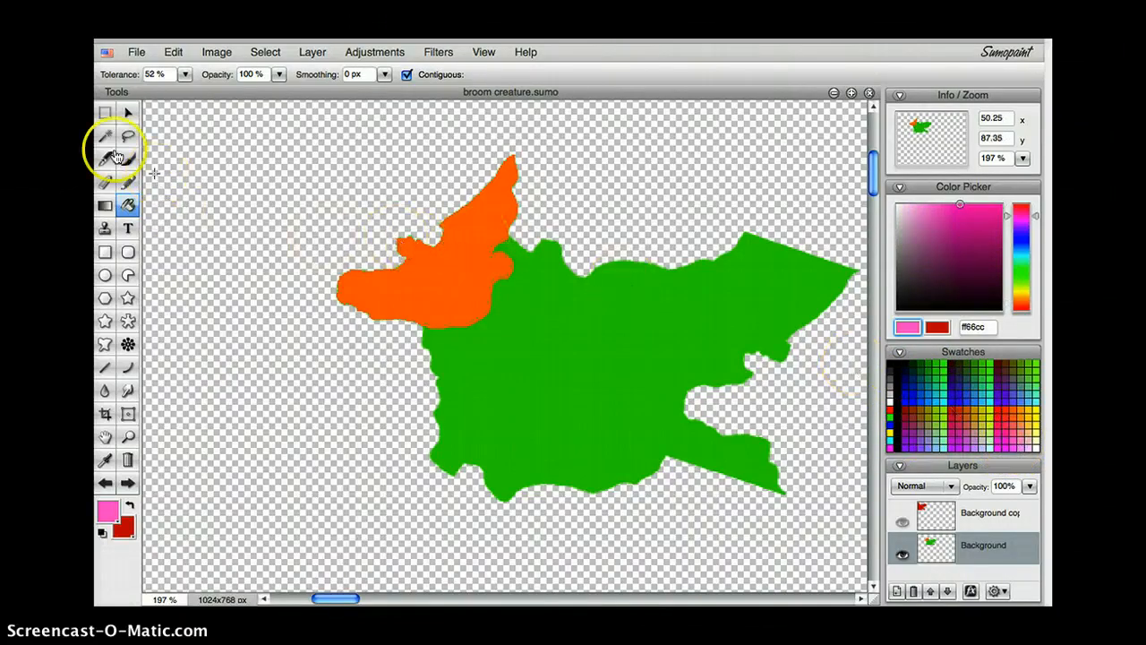
pyautogui.click(128, 182)
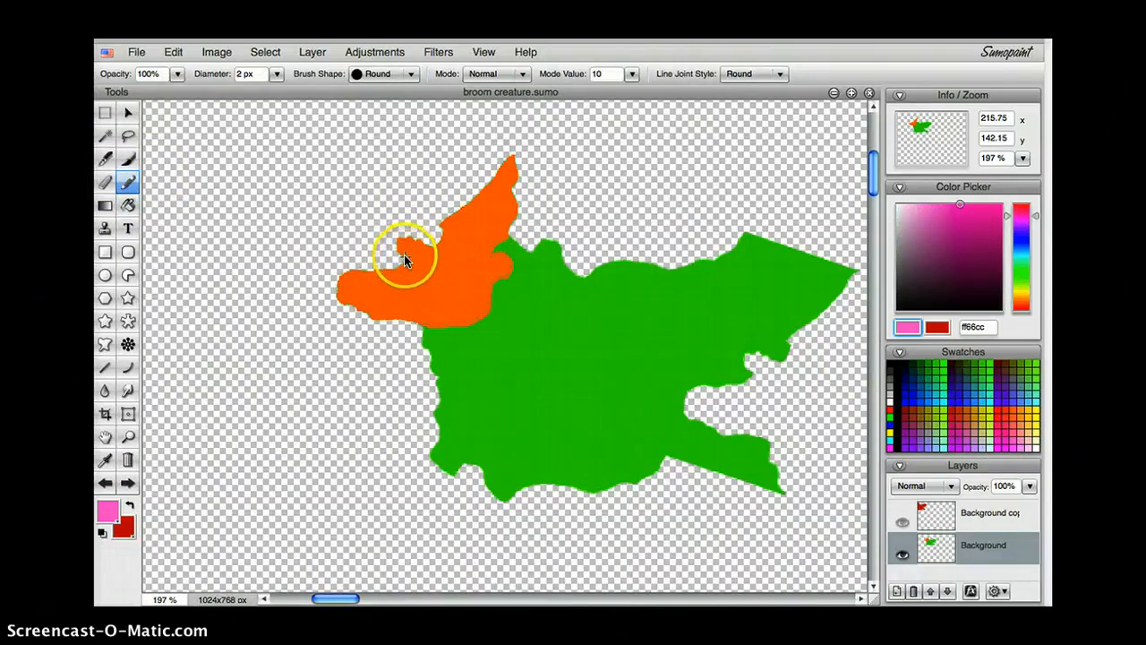
pyautogui.moveTo(404, 255); pyautogui.dragTo(423, 271)
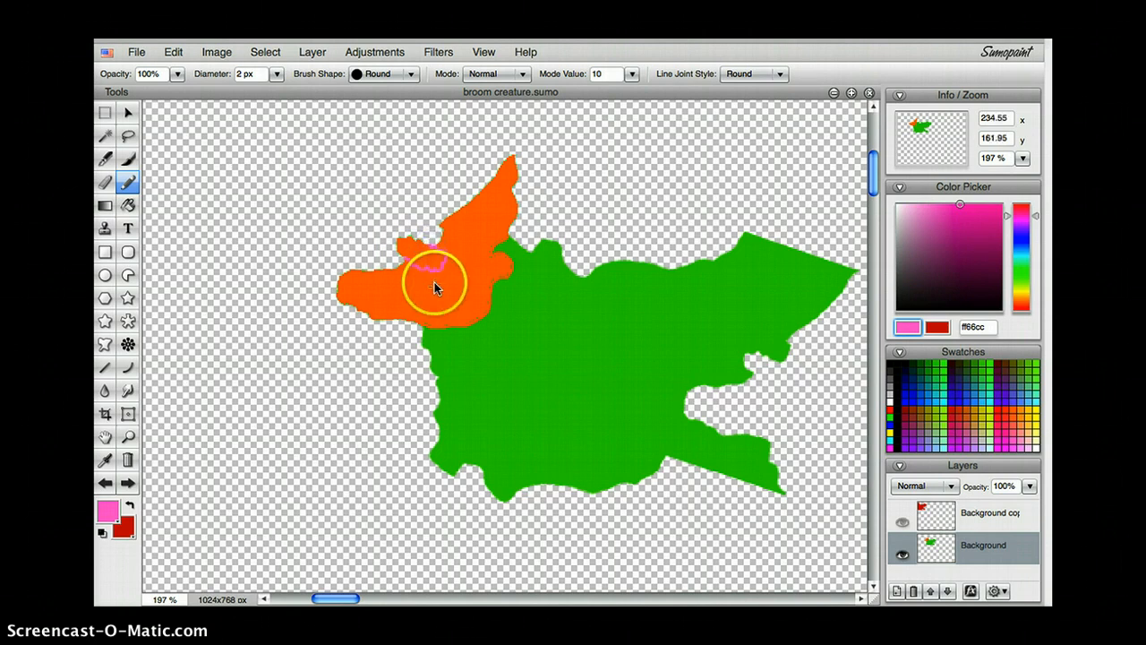
pyautogui.click(128, 205)
pyautogui.click(431, 257)
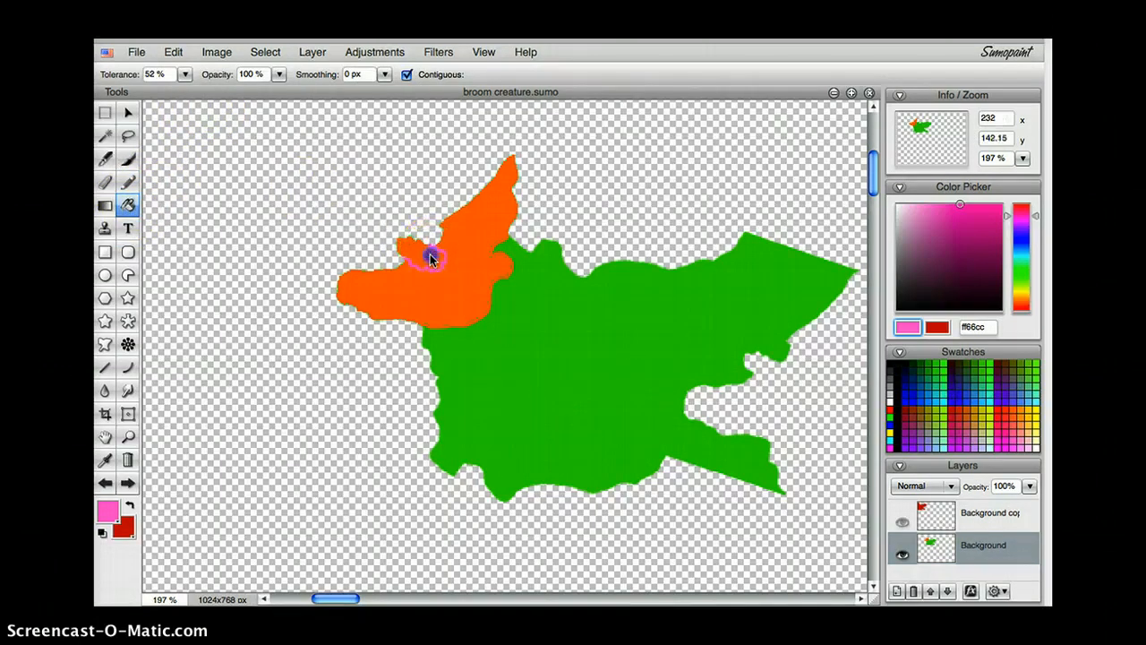
pyautogui.click(657, 269)
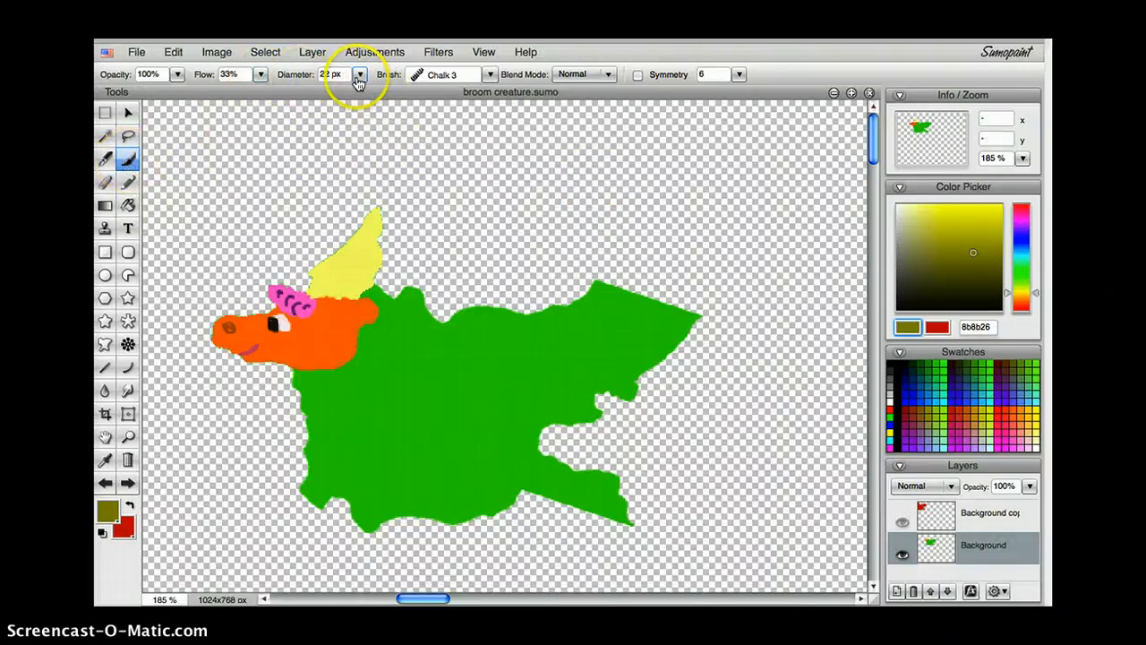
# - Shade the yellow pointed shape above the head with 22 px Chalk 3 brush strokes in olive 8b8b26
pyautogui.click(489, 75)
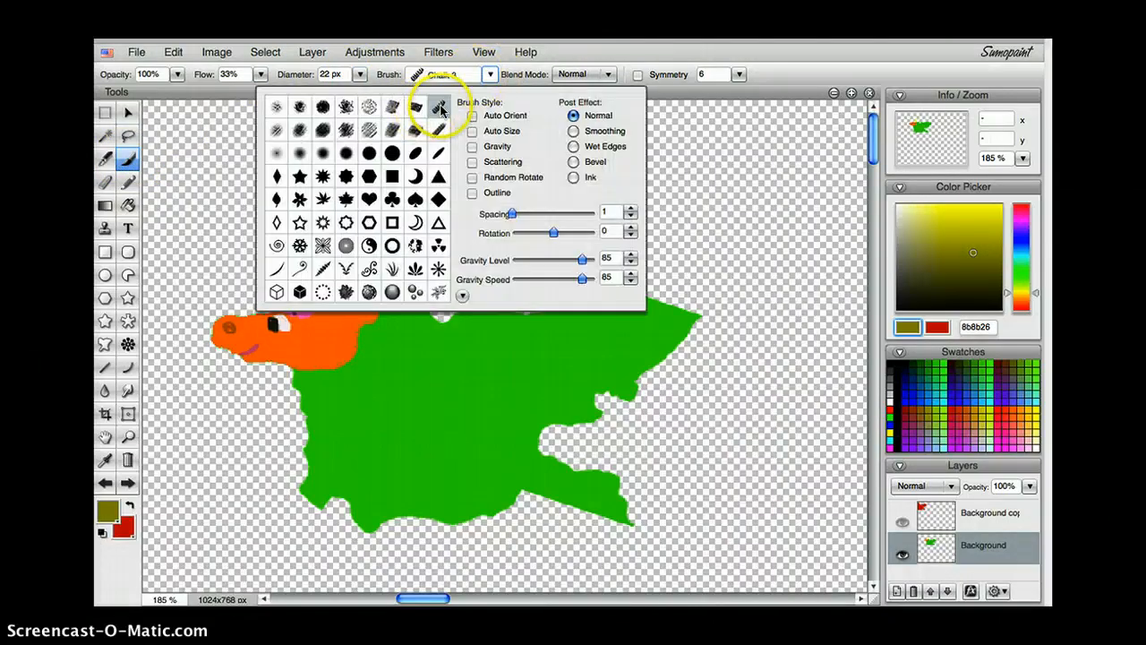
pyautogui.click(799, 71)
pyautogui.moveTo(363, 251)
pyautogui.mouseDown()
pyautogui.moveTo(334, 278)
pyautogui.moveTo(367, 264)
pyautogui.moveTo(364, 248)
pyautogui.moveTo(354, 279)
pyautogui.moveTo(381, 259)
pyautogui.moveTo(366, 265)
pyautogui.moveTo(377, 281)
pyautogui.moveTo(372, 226)
pyautogui.moveTo(380, 291)
pyautogui.mouseUp()
pyautogui.moveTo(372, 222); pyautogui.dragTo(376, 251)
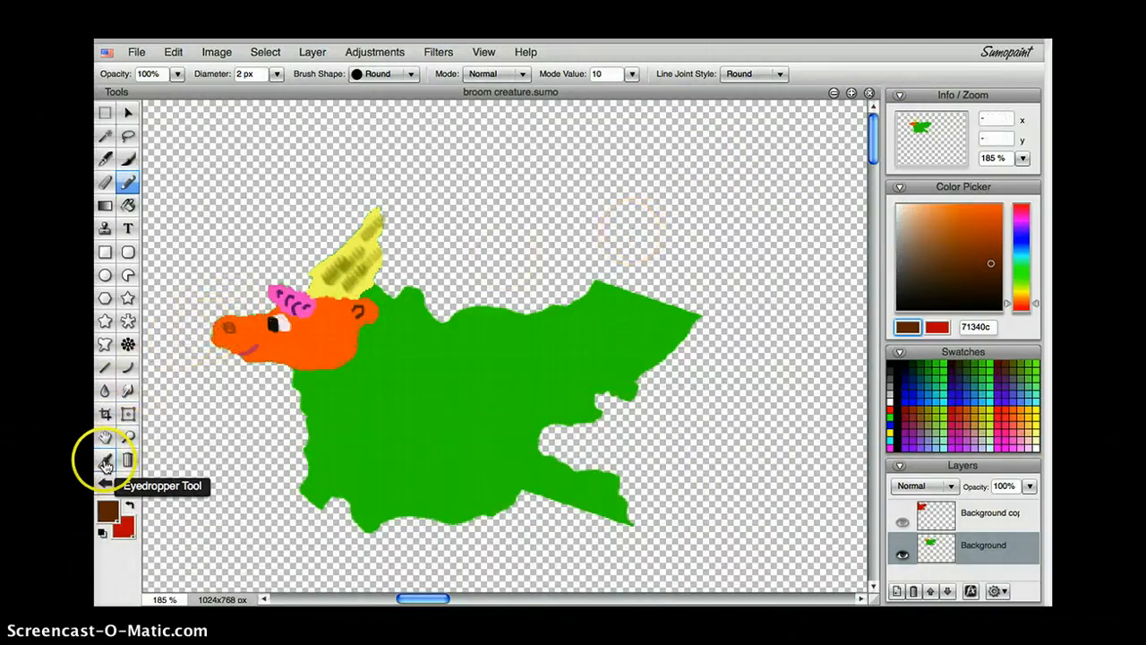
# - Touch up the cape's folds with green 16c816 strokes at 11 px diameter and 56% opacity
pyautogui.click(105, 461)
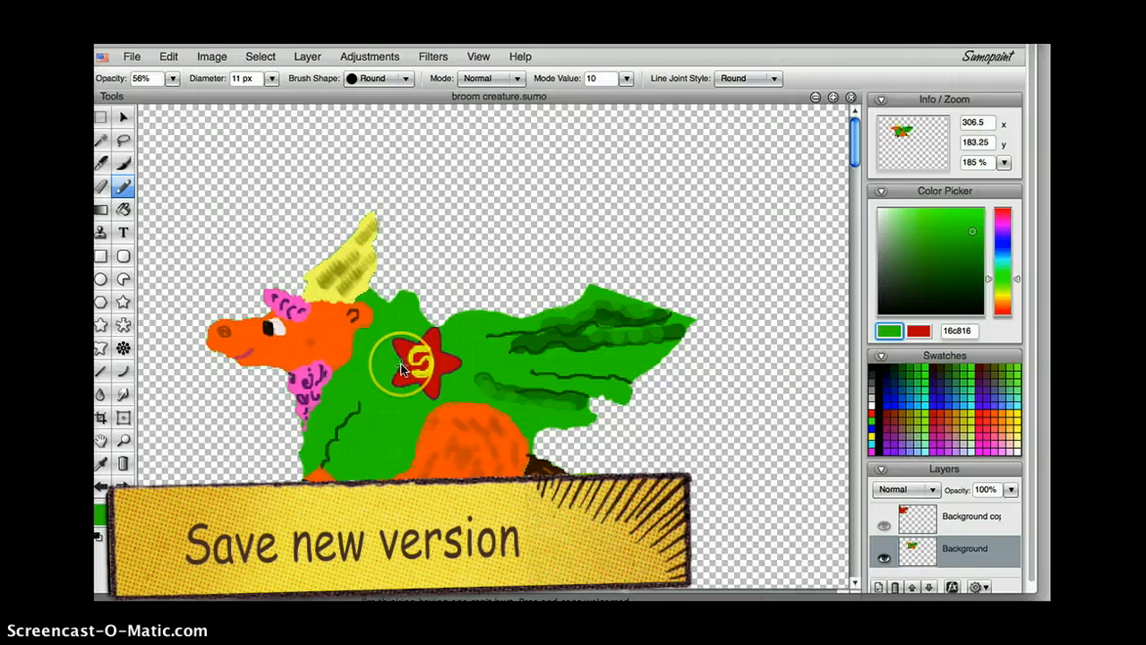
pyautogui.moveTo(515, 326)
pyautogui.mouseDown()
pyautogui.moveTo(561, 343)
pyautogui.moveTo(523, 341)
pyautogui.mouseUp()
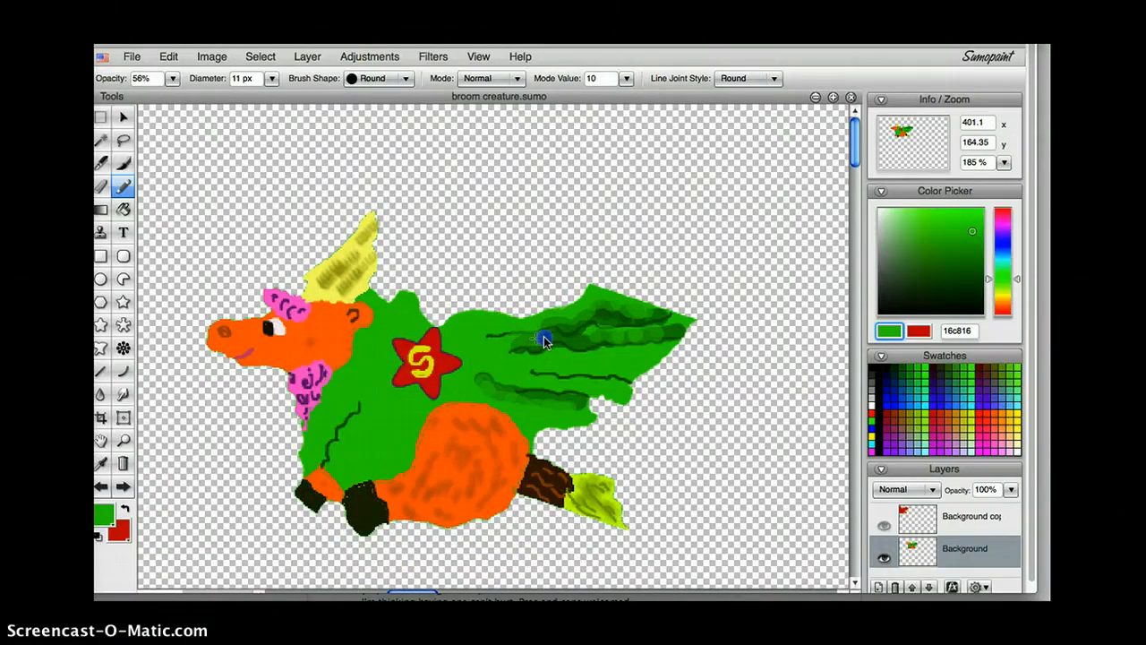
pyautogui.moveTo(552, 341)
pyautogui.mouseDown()
pyautogui.moveTo(600, 344)
pyautogui.moveTo(568, 428)
pyautogui.mouseUp()
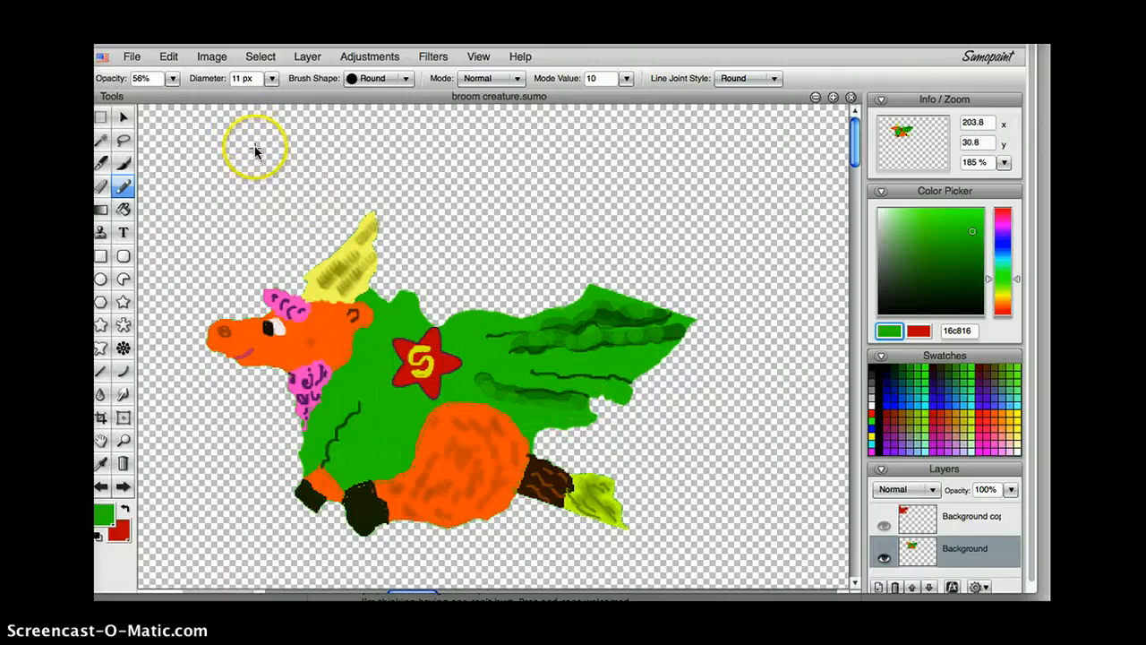
# - Save the painted creature to the Pictures folder in SUMO format as a new version named broom creature2.sumo
pyautogui.click(132, 57)
pyautogui.click(159, 146)
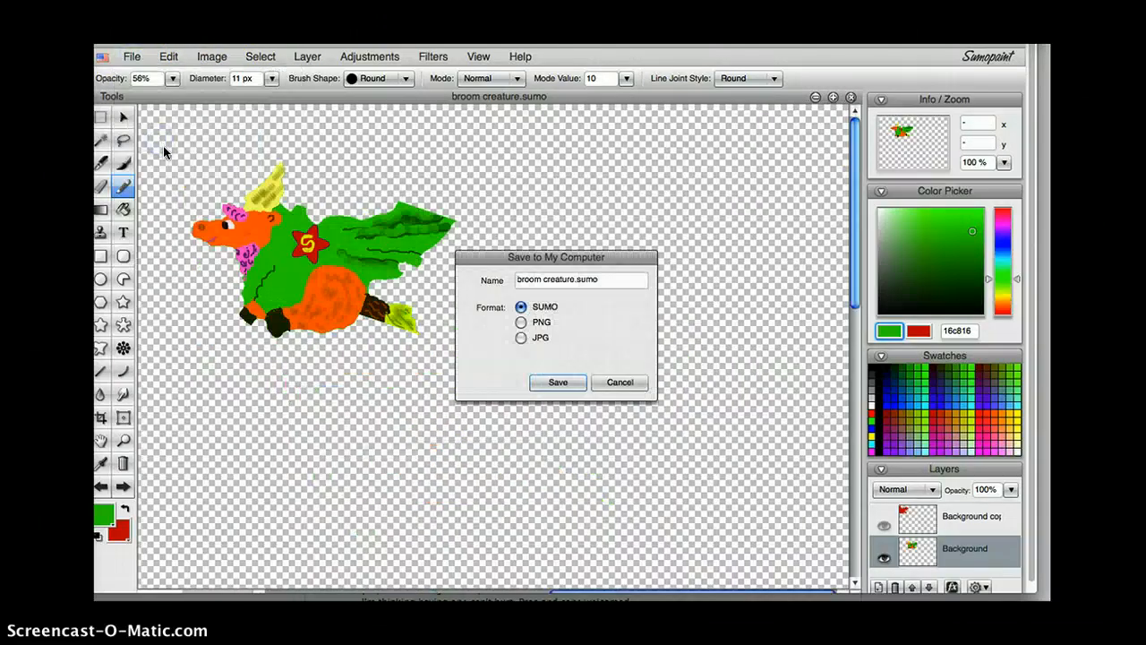
pyautogui.click(576, 279)
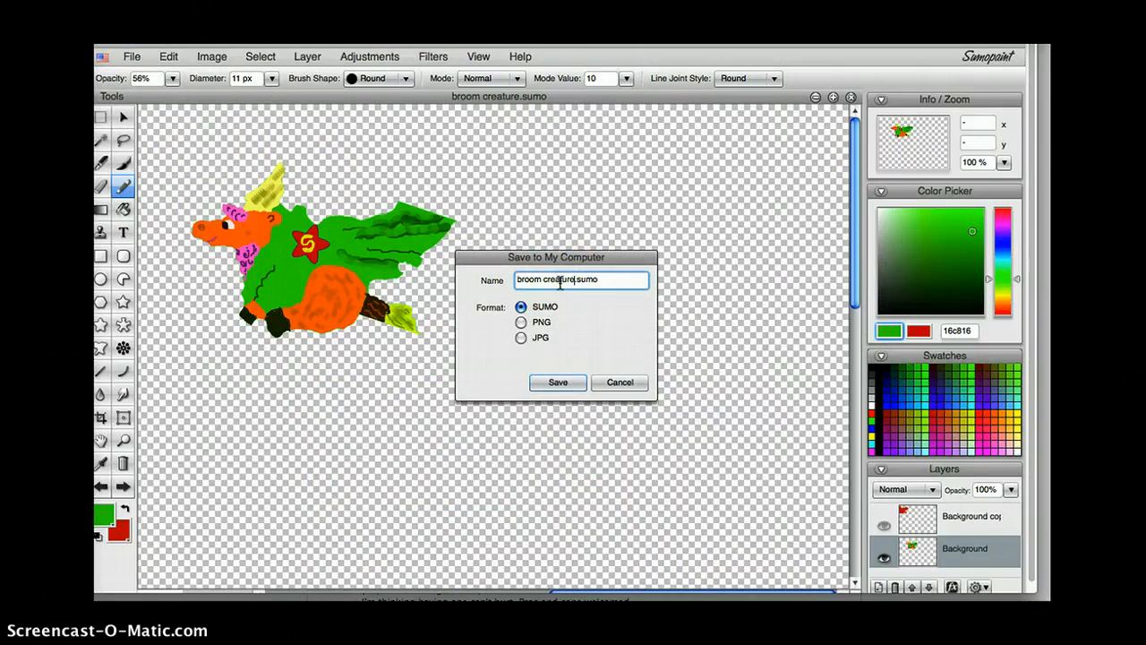
pyautogui.click(557, 383)
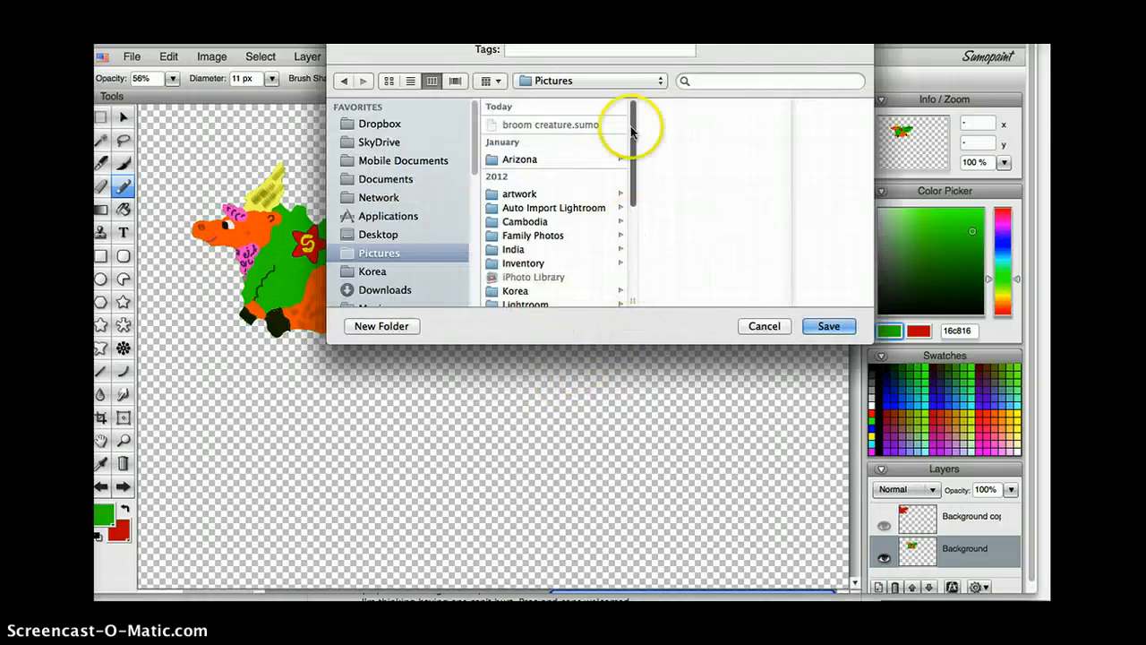
pyautogui.click(830, 326)
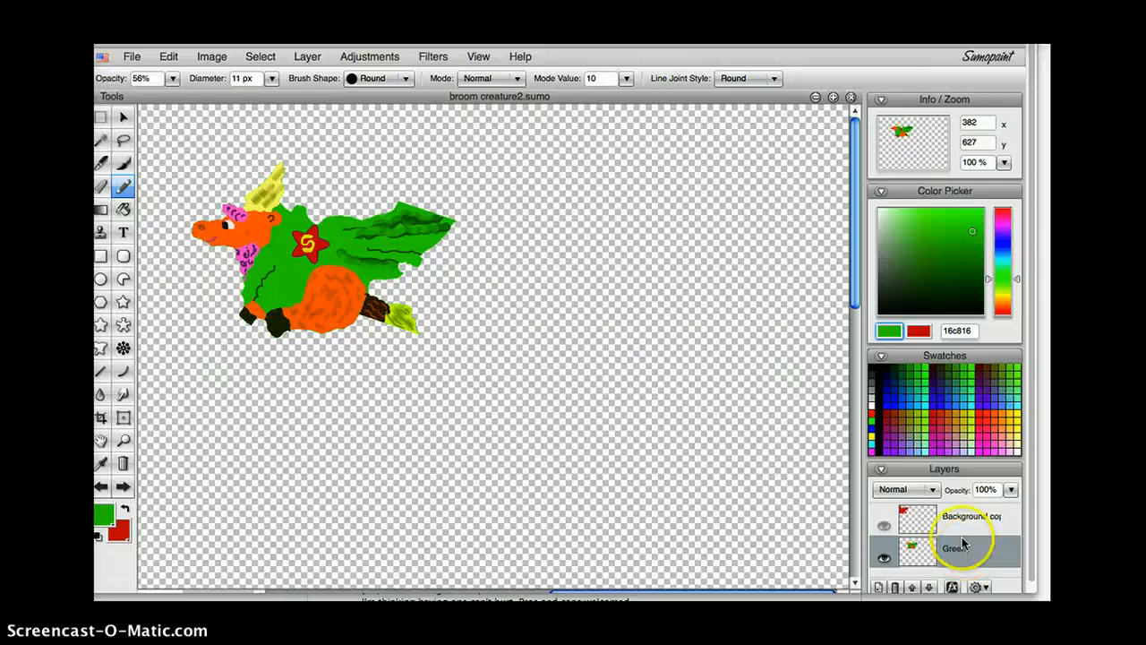
# - Duplicate the Green layer and select the resulting copy
pyautogui.click(988, 586)
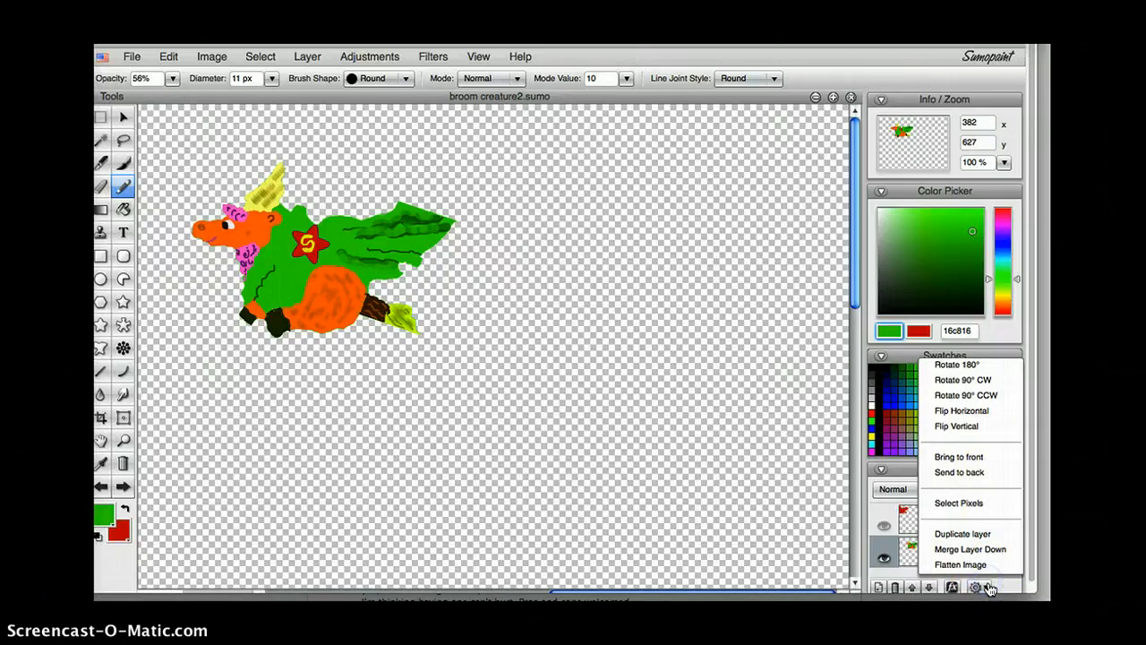
pyautogui.click(978, 530)
pyautogui.click(1015, 535)
pyautogui.moveTo(1016, 535); pyautogui.dragTo(1018, 543)
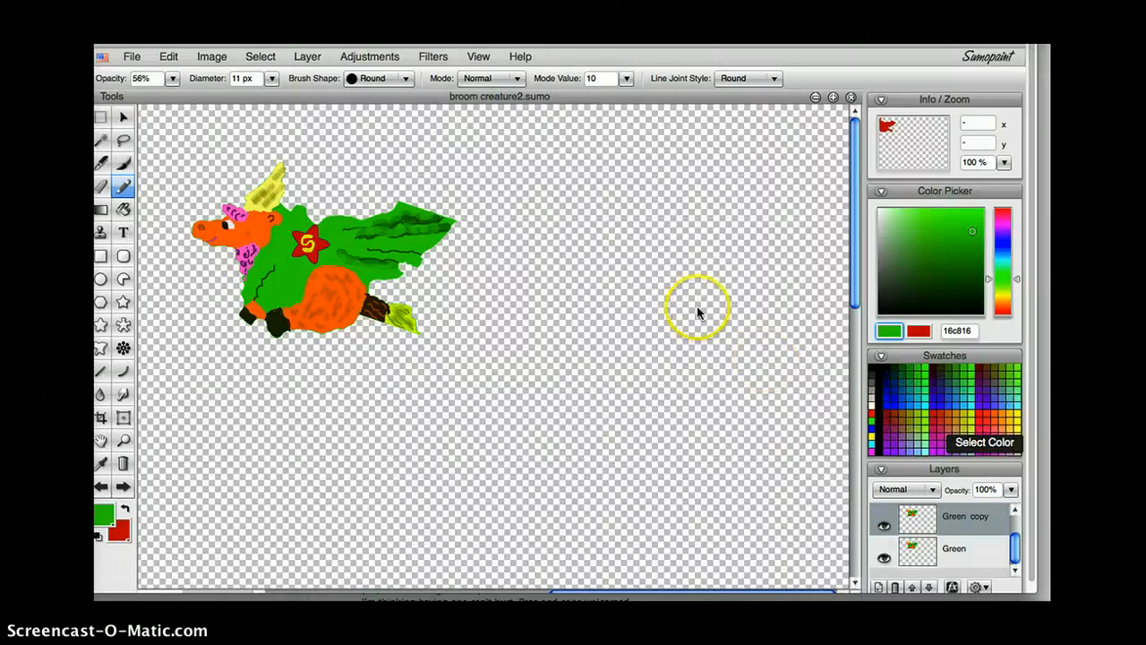
# - Fill the copied creature's cape with blue 0033cc at 41% tolerance and shade it with 11 px dark blue 132251 strokes at 40% opacity
pyautogui.click(124, 212)
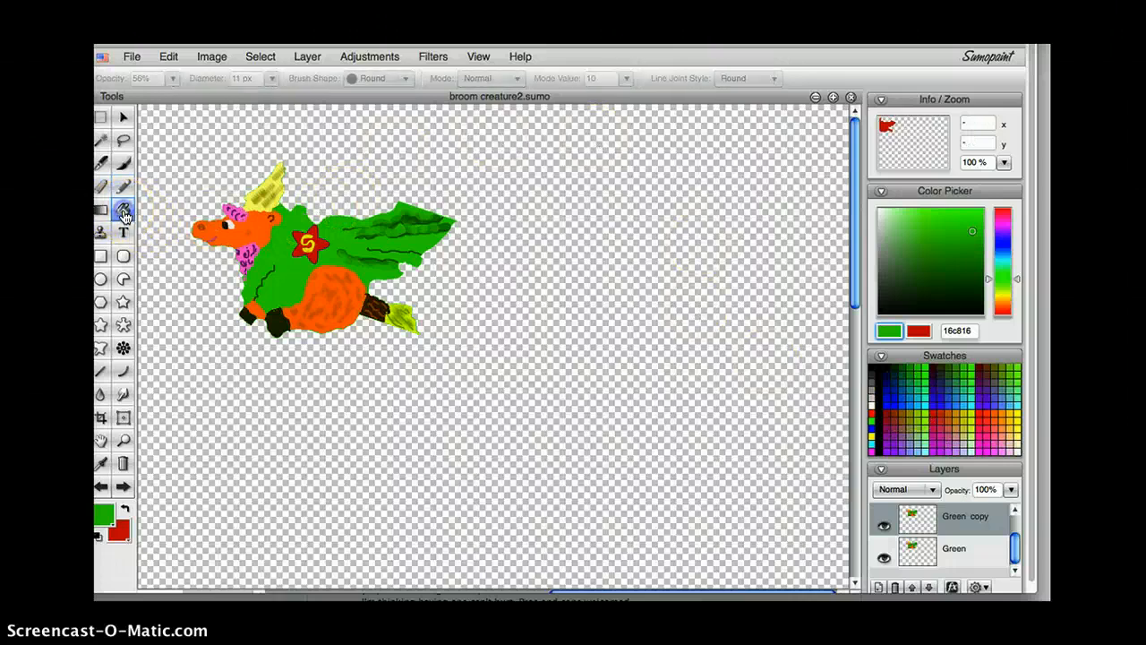
pyautogui.click(904, 401)
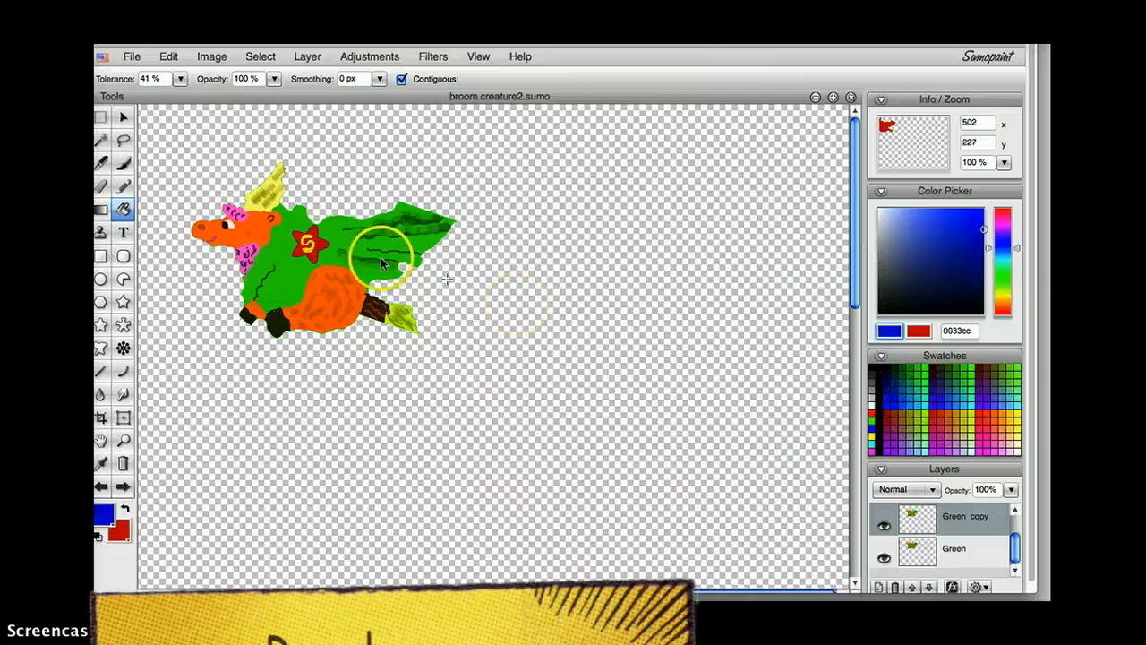
pyautogui.click(285, 272)
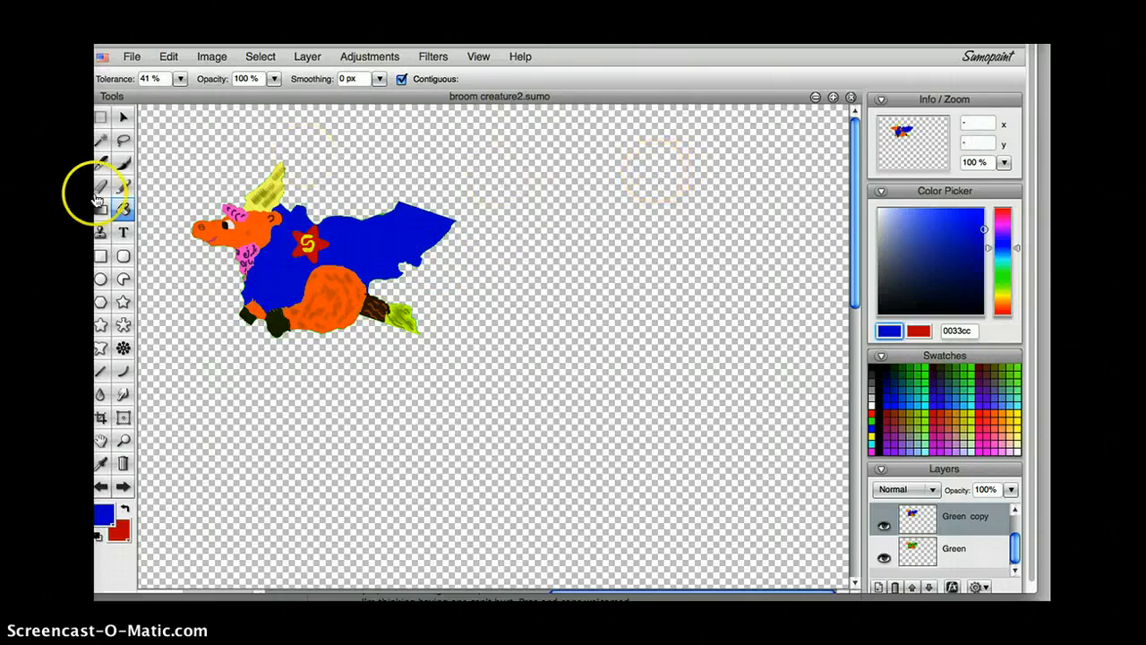
pyautogui.click(124, 188)
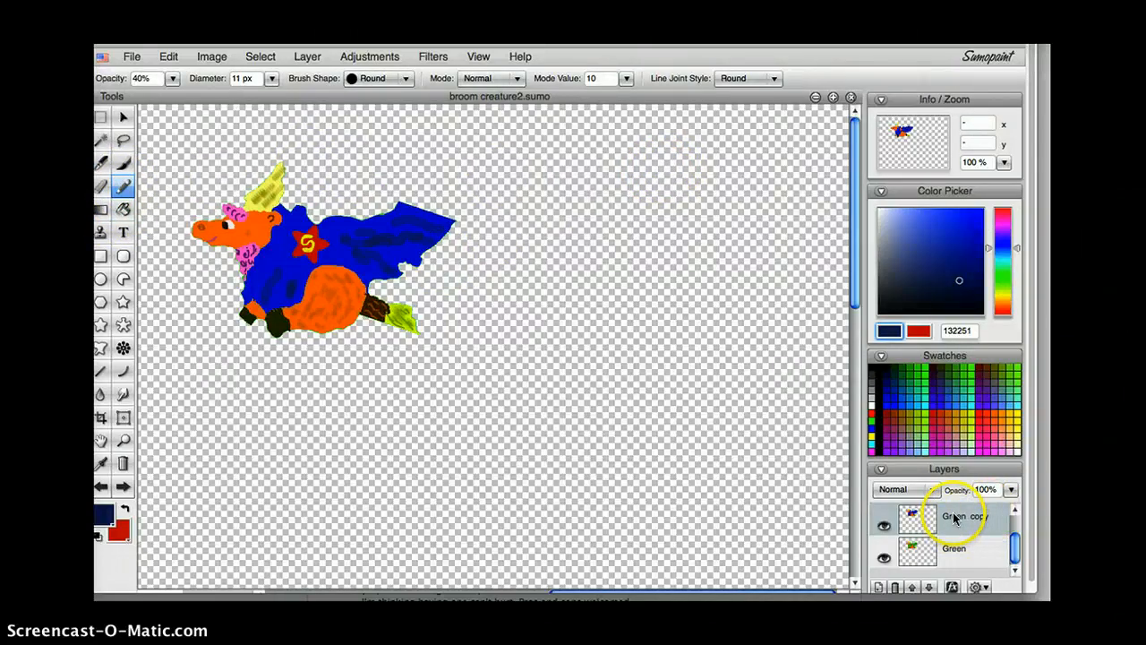
# - Rename the Green copy layer as Blue
pyautogui.doubleClick(958, 521)
pyautogui.write('Blue')
pyautogui.doubleClick(954, 548)
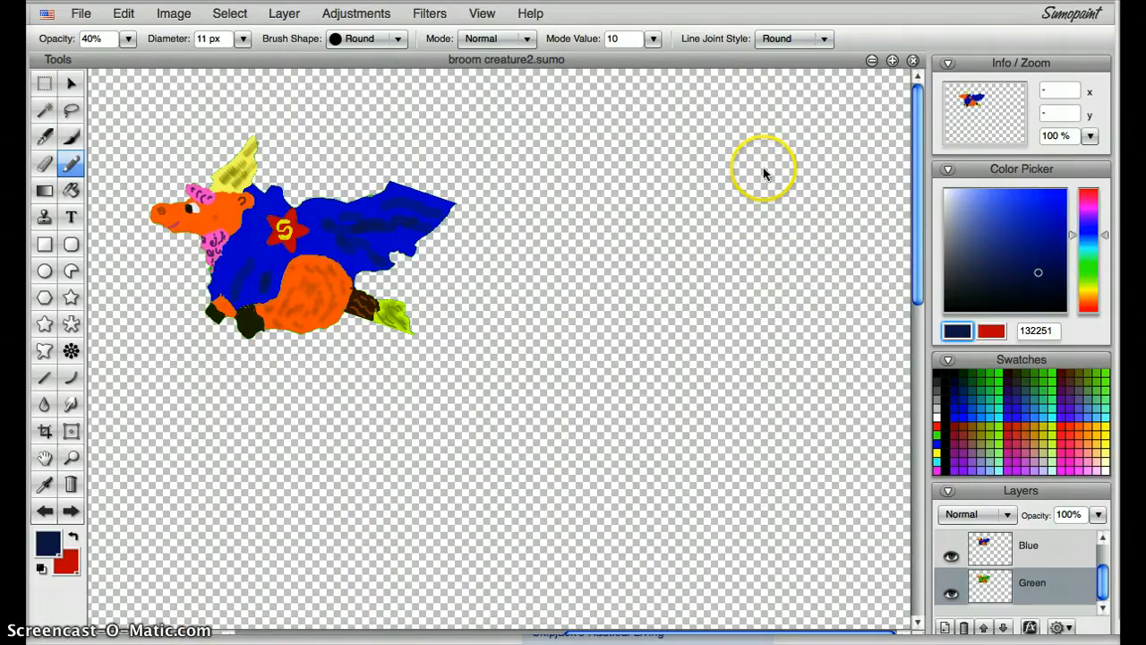
# - Duplicate the blue creature's layer twice
pyautogui.click(1058, 627)
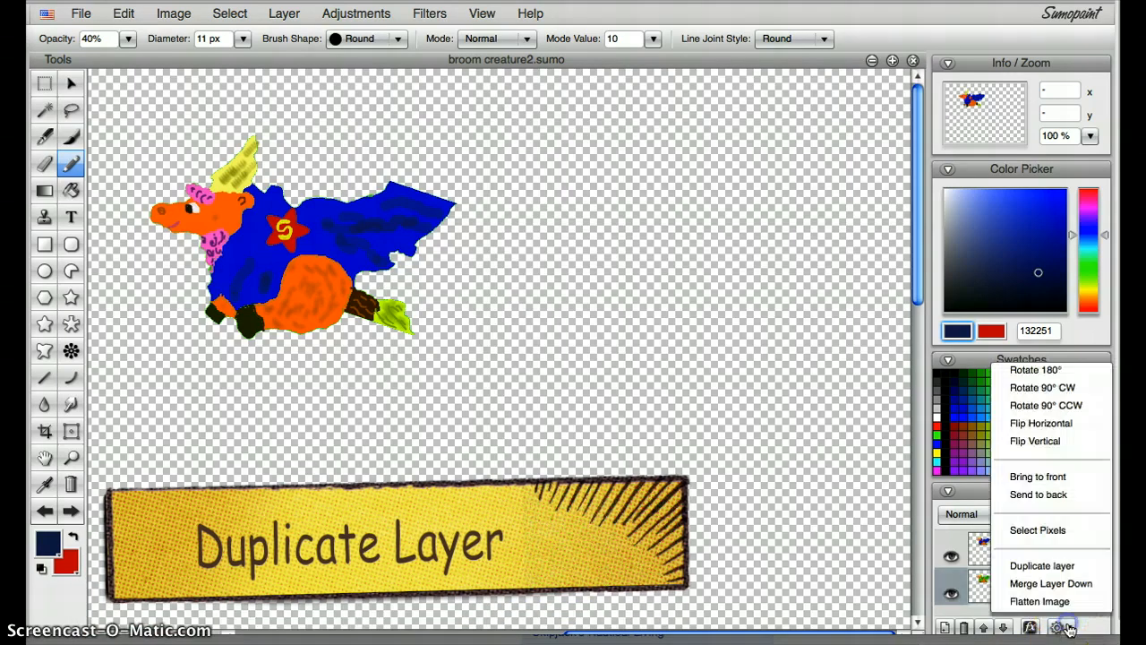
pyautogui.click(1044, 566)
pyautogui.click(1060, 627)
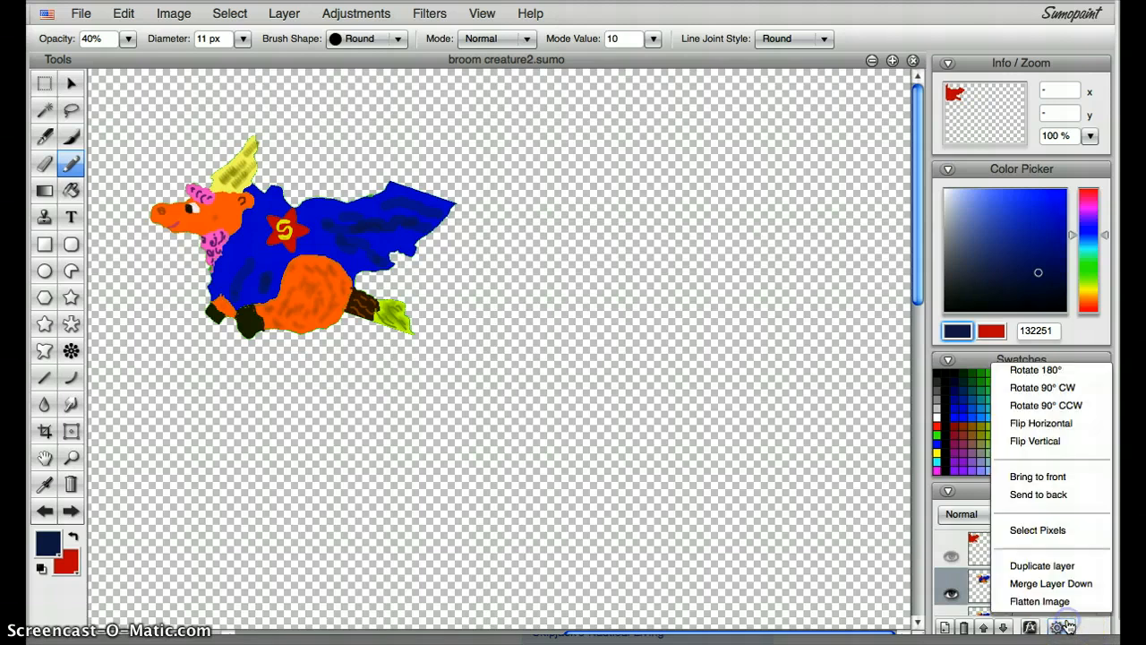
pyautogui.click(1062, 567)
# - Duplicate the Green layer three times to make more green creatures for the pattern
pyautogui.moveTo(1104, 557); pyautogui.dragTo(1090, 605)
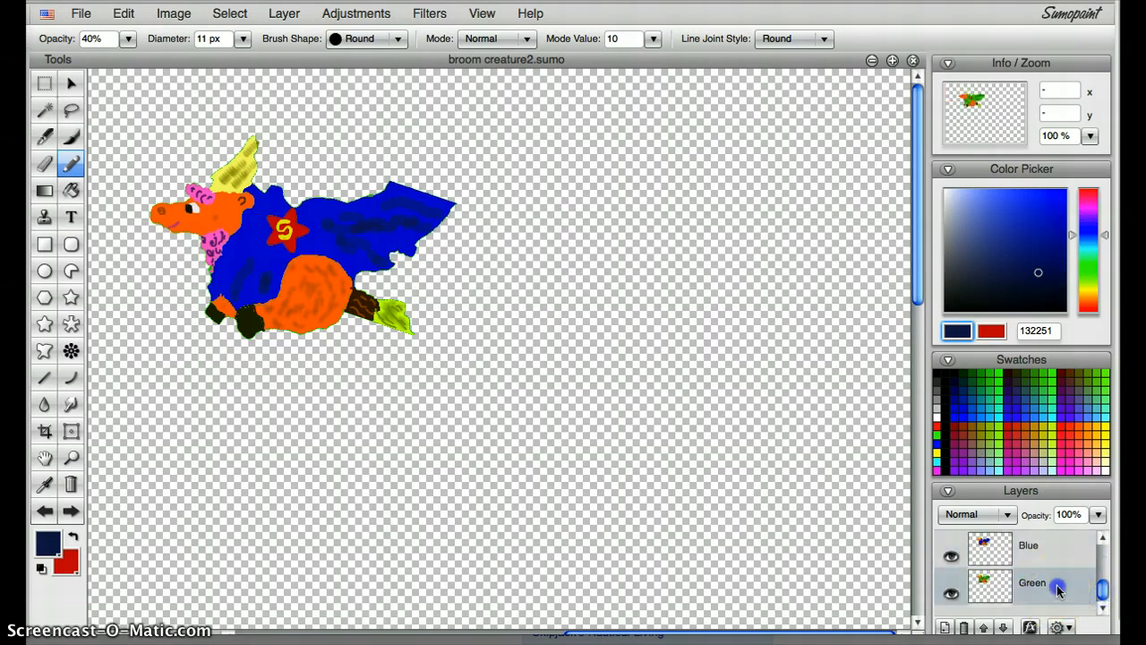
pyautogui.click(1061, 628)
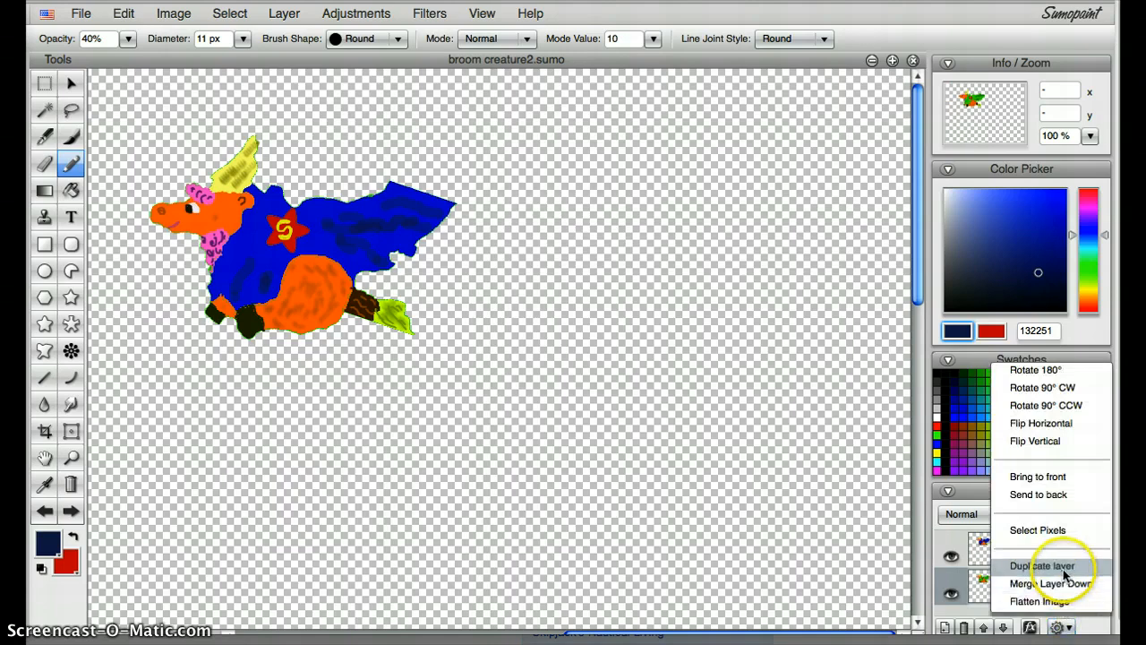
pyautogui.click(1065, 583)
pyautogui.click(1069, 628)
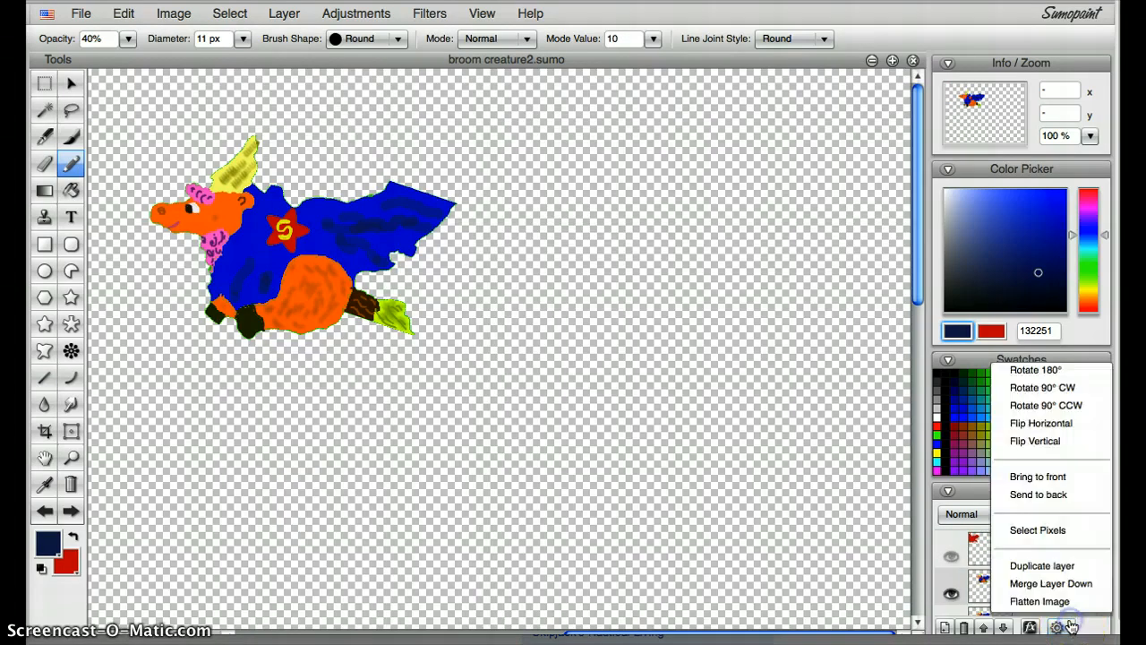
pyautogui.click(1069, 568)
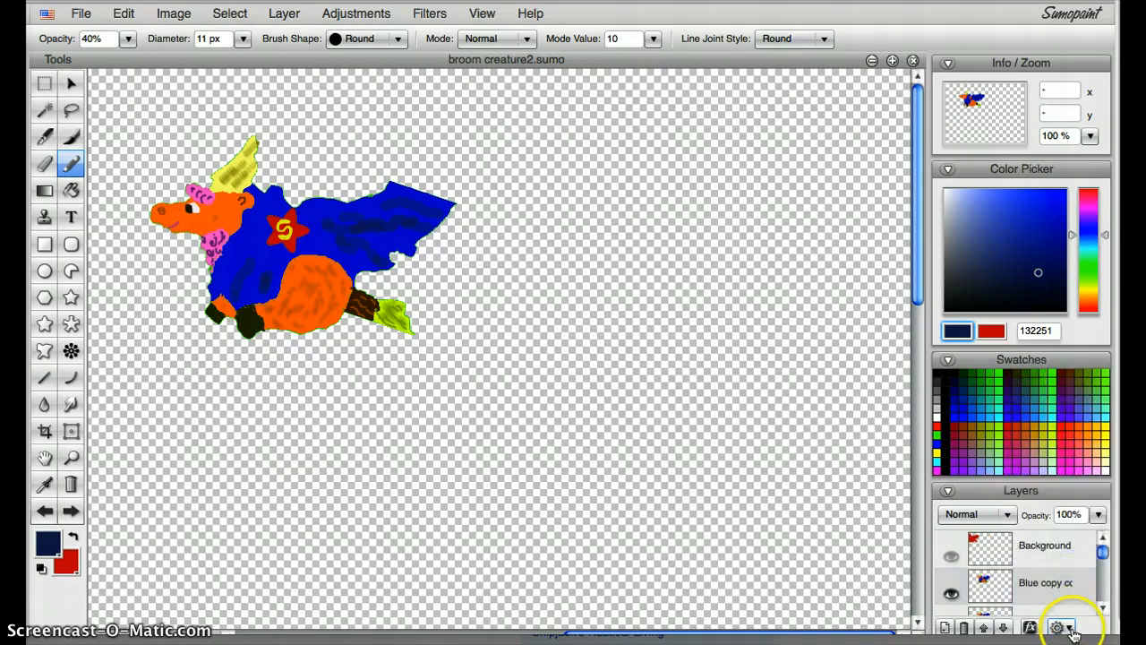
pyautogui.click(1071, 628)
pyautogui.click(1071, 566)
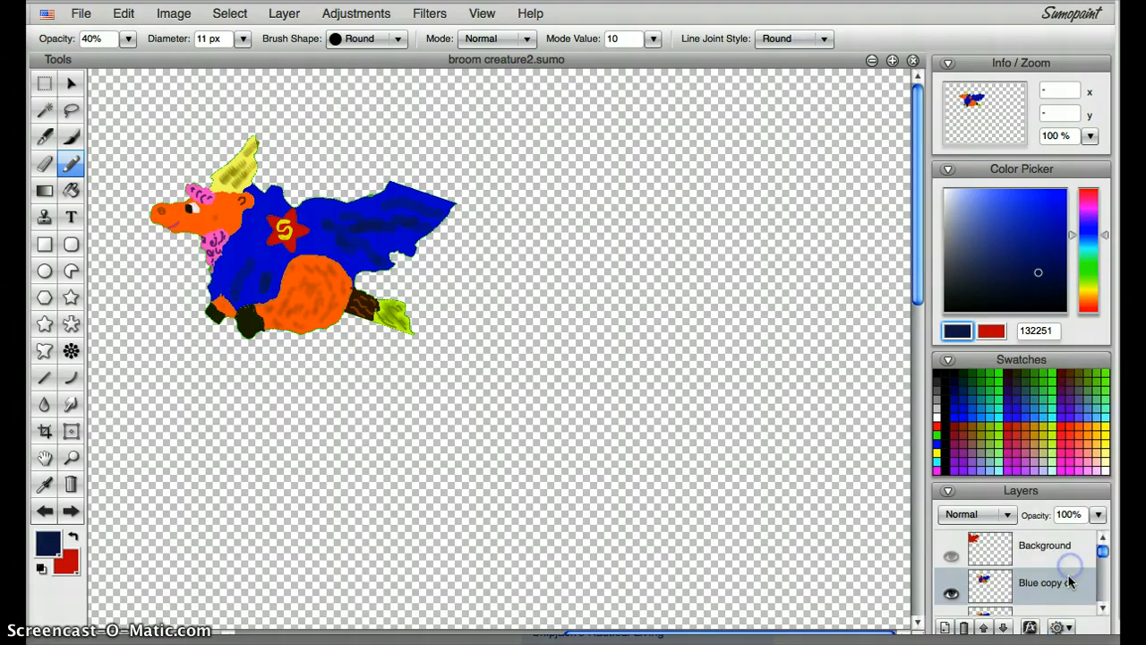
# - Move a Green copy creature out from behind the blue one and fit its face against the blue creature's cape and tail
pyautogui.moveTo(1102, 554); pyautogui.dragTo(1103, 585)
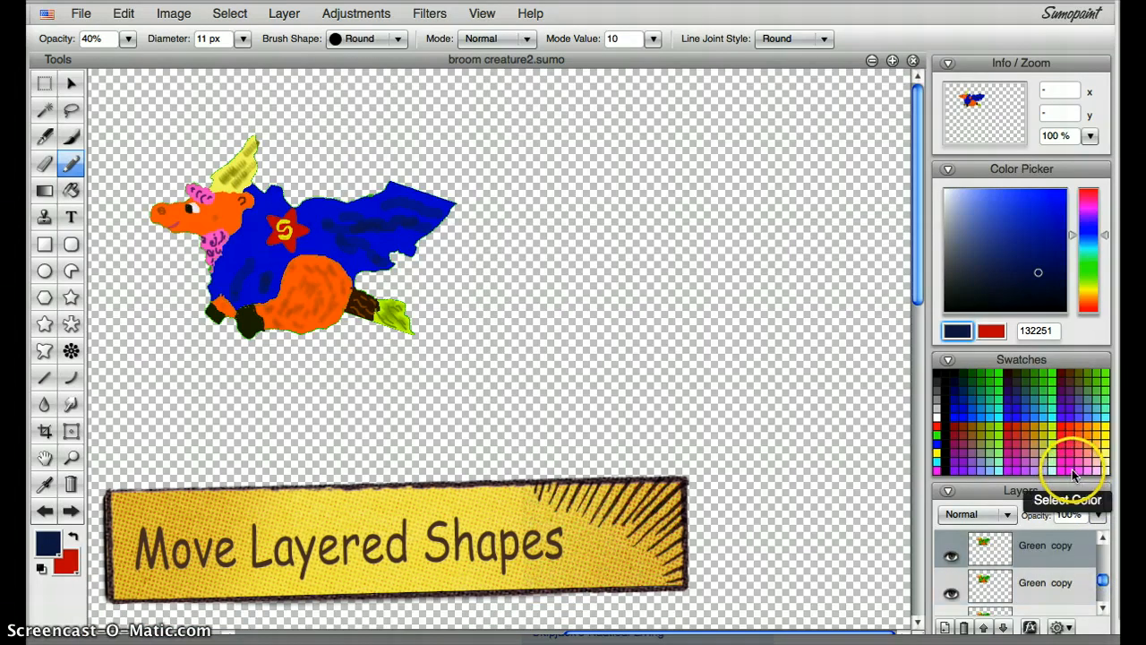
pyautogui.click(72, 82)
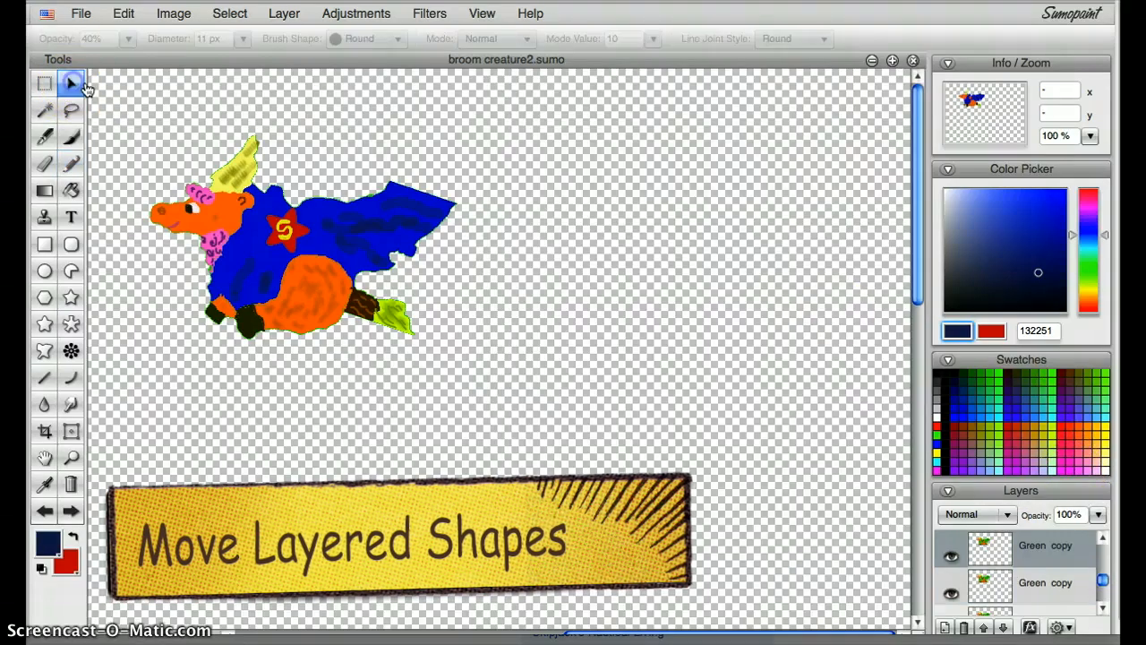
pyautogui.moveTo(339, 237); pyautogui.dragTo(616, 336)
pyautogui.click(574, 235)
pyautogui.moveTo(573, 234); pyautogui.dragTo(435, 294)
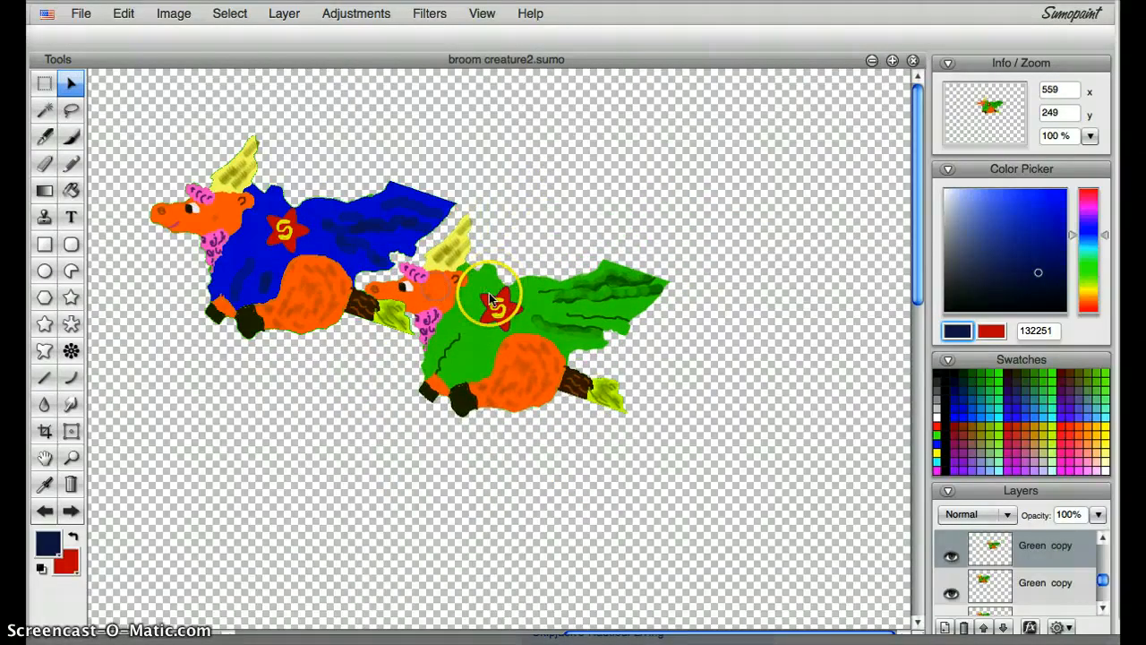
pyautogui.moveTo(490, 299); pyautogui.dragTo(465, 297)
# - Select the Blue copy layer and move its creature down to fit beneath the green creature
pyautogui.moveTo(1103, 577); pyautogui.dragTo(1061, 562)
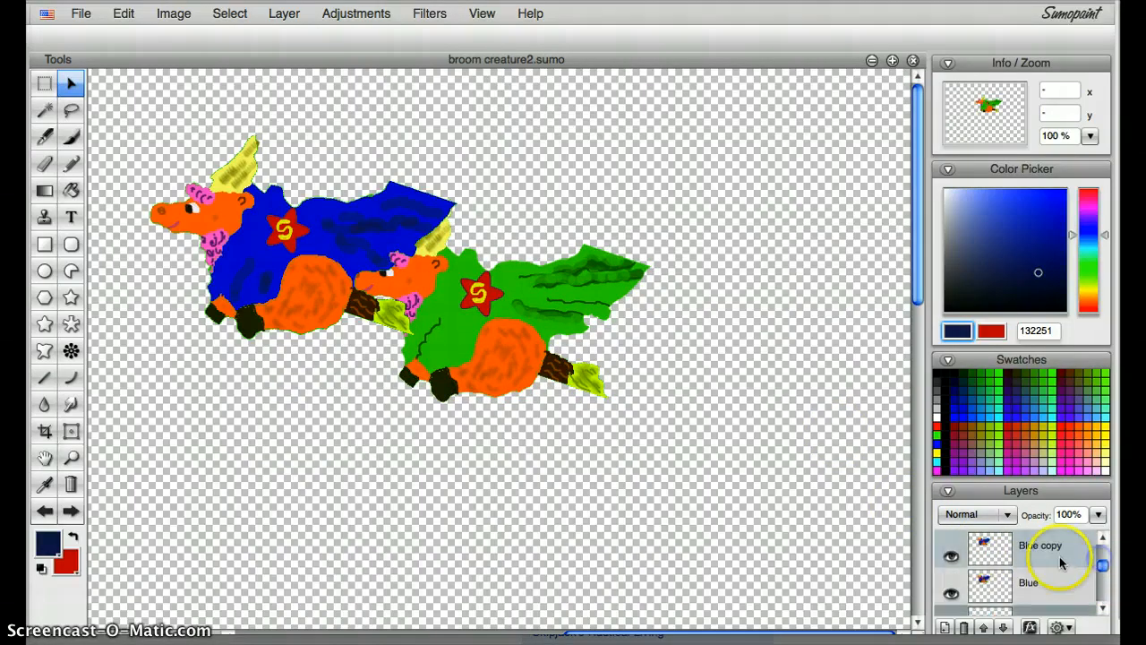
pyautogui.doubleClick(1043, 546)
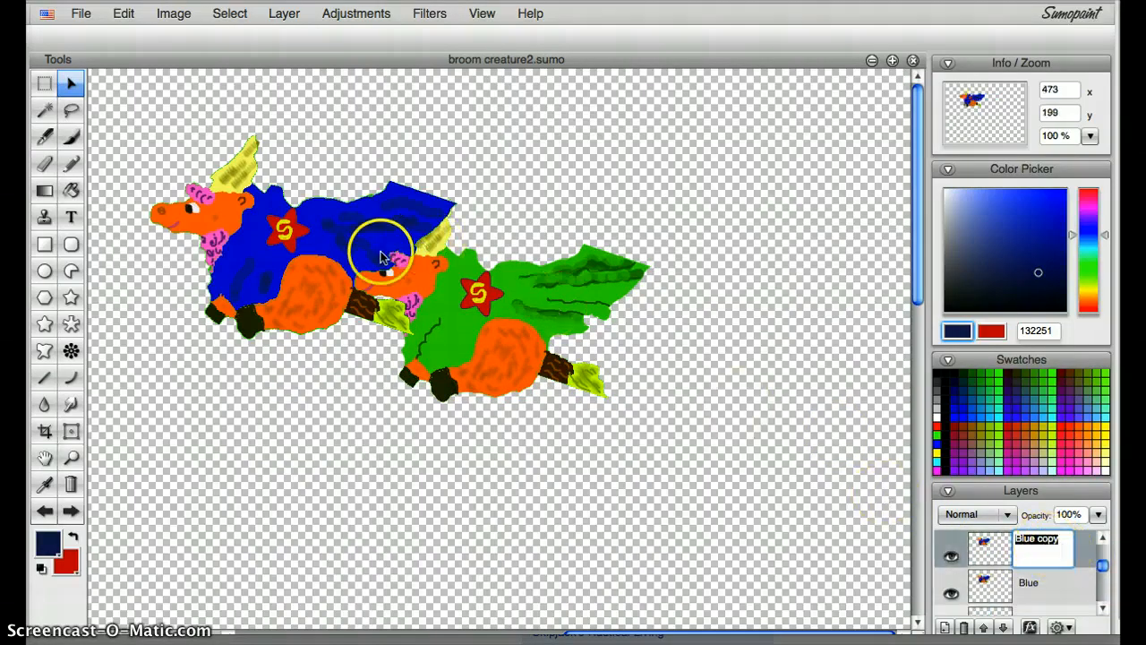
pyautogui.moveTo(348, 229); pyautogui.dragTo(499, 479)
pyautogui.moveTo(473, 422); pyautogui.dragTo(407, 411)
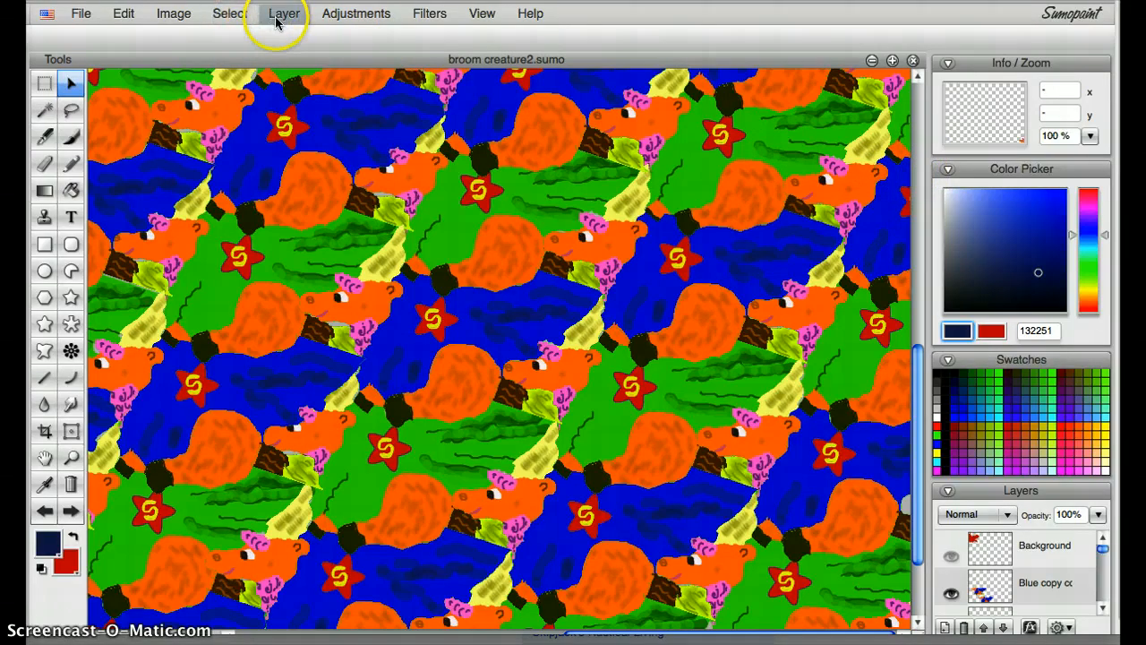
# - Save the finished tessellation to the computer in SUMO format as broom creature finish.sumo
pyautogui.click(82, 15)
pyautogui.click(106, 115)
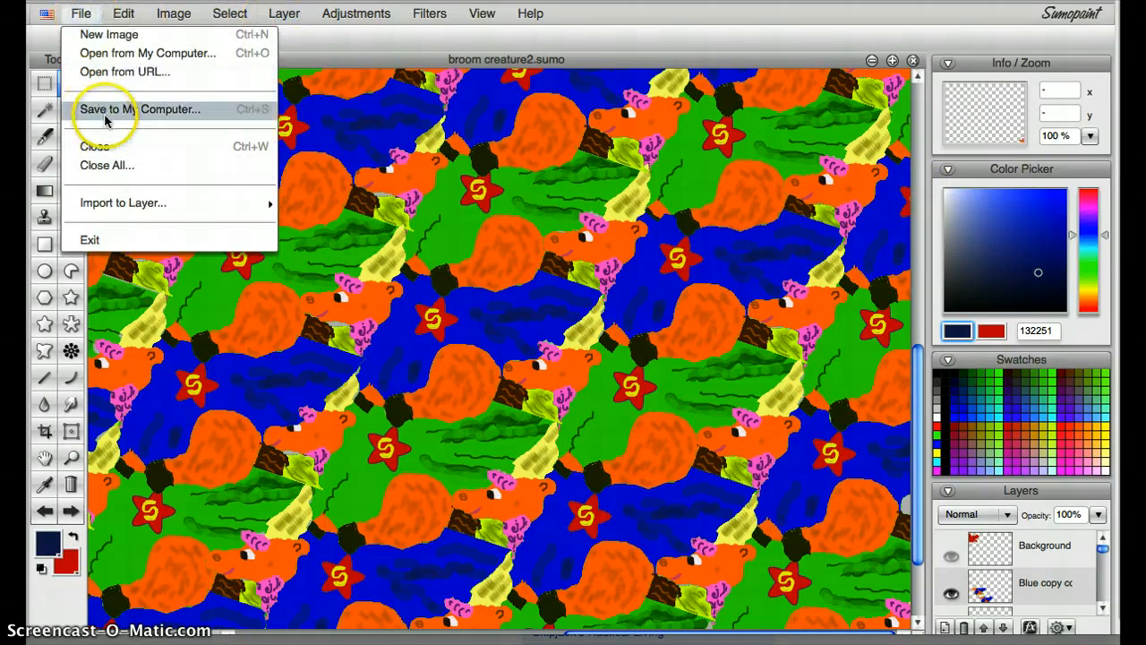
pyautogui.click(107, 110)
pyautogui.click(597, 272)
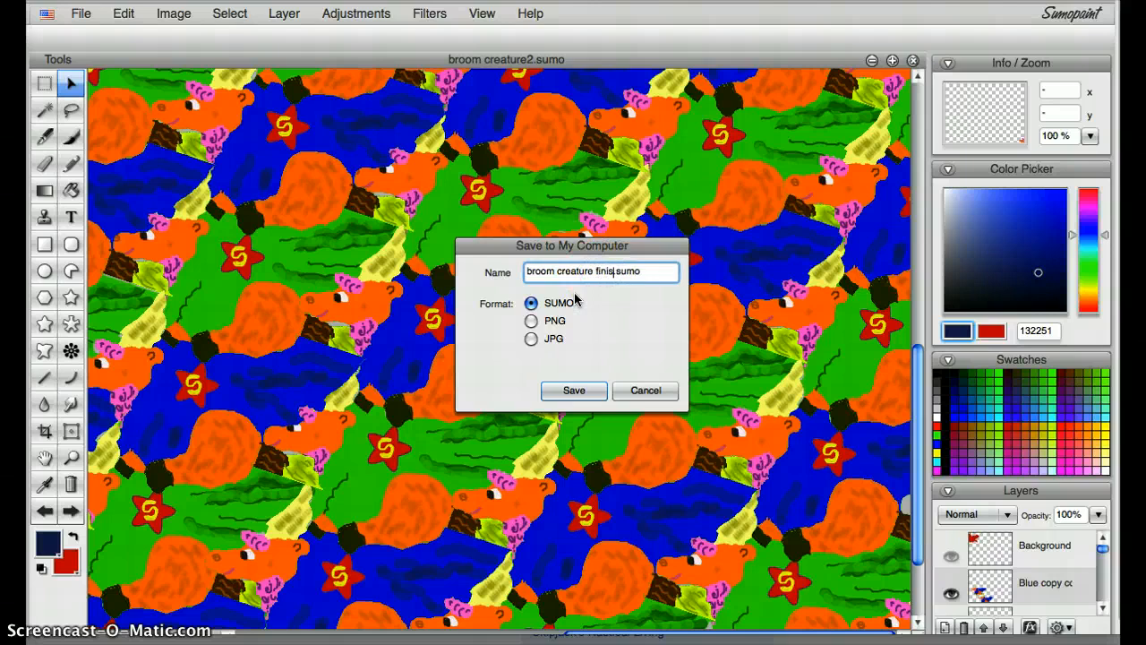
pyautogui.click(572, 390)
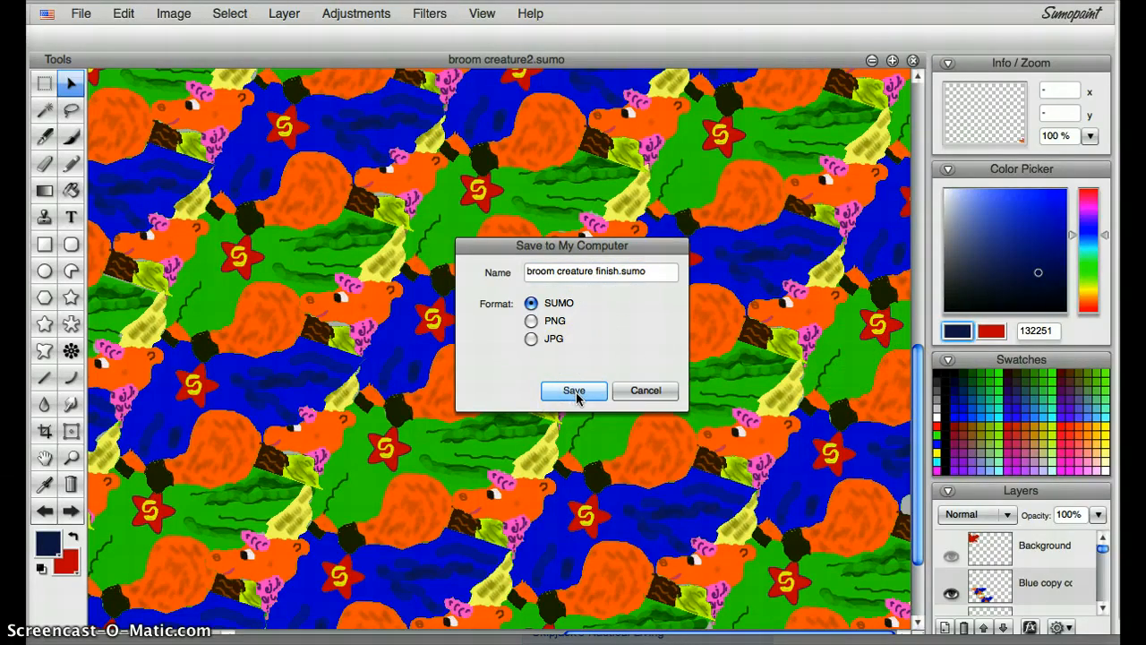
pyautogui.click(575, 394)
pyautogui.click(860, 324)
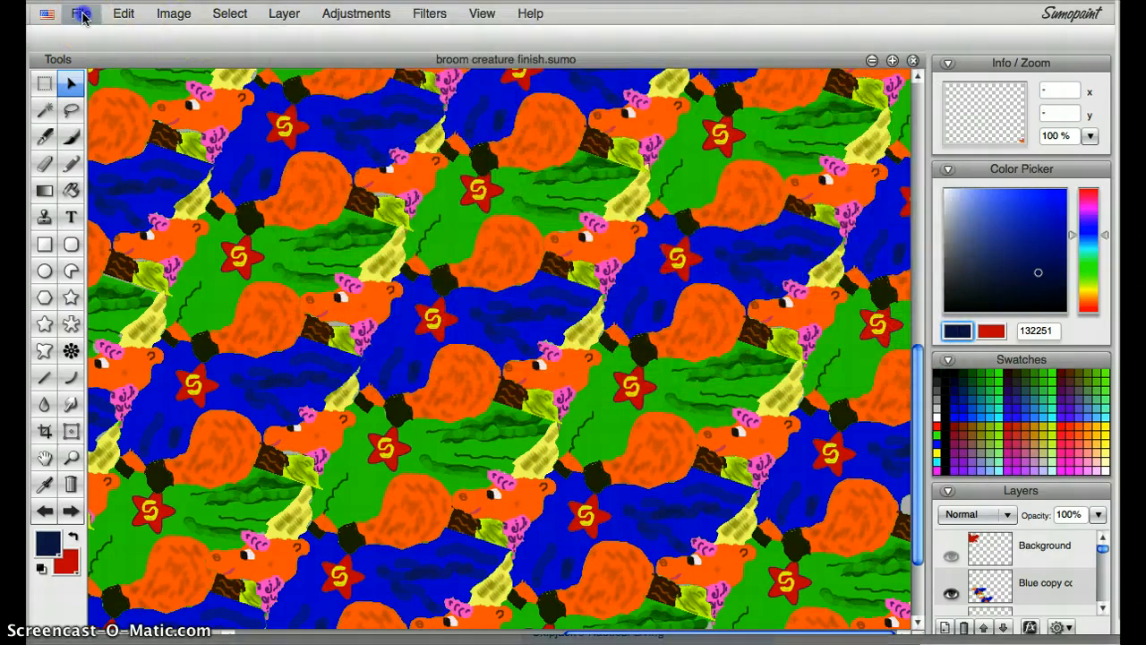
# - Save the tessellation again in PNG format as broom creature finish.png in the Pictures folder
pyautogui.click(81, 14)
pyautogui.click(116, 111)
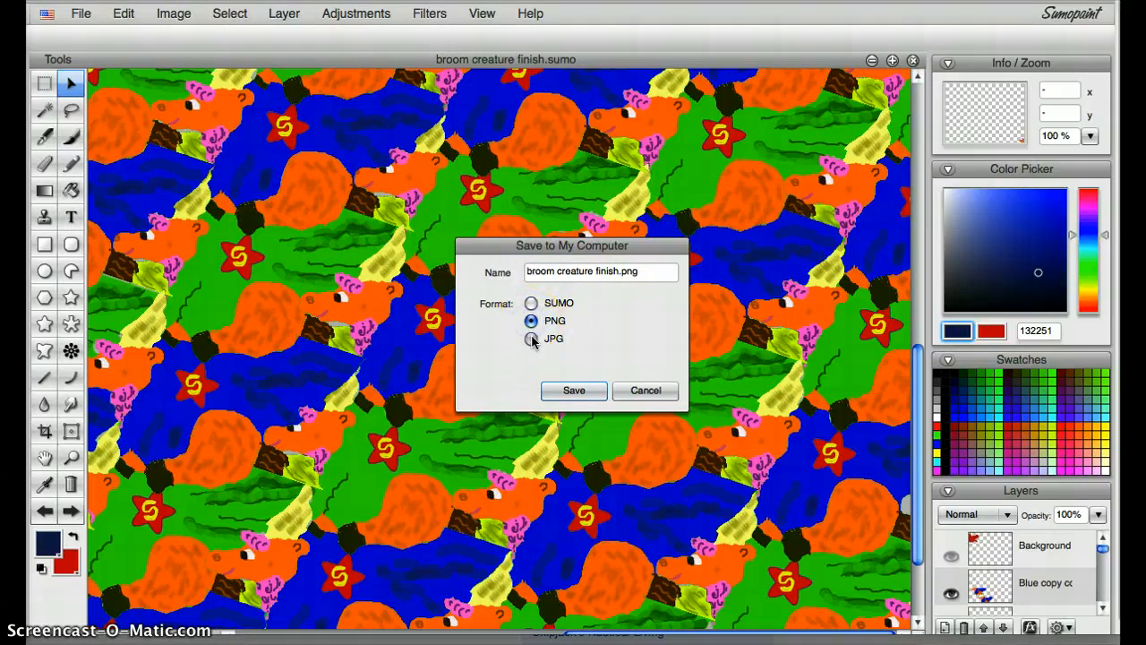
pyautogui.click(580, 395)
pyautogui.click(869, 328)
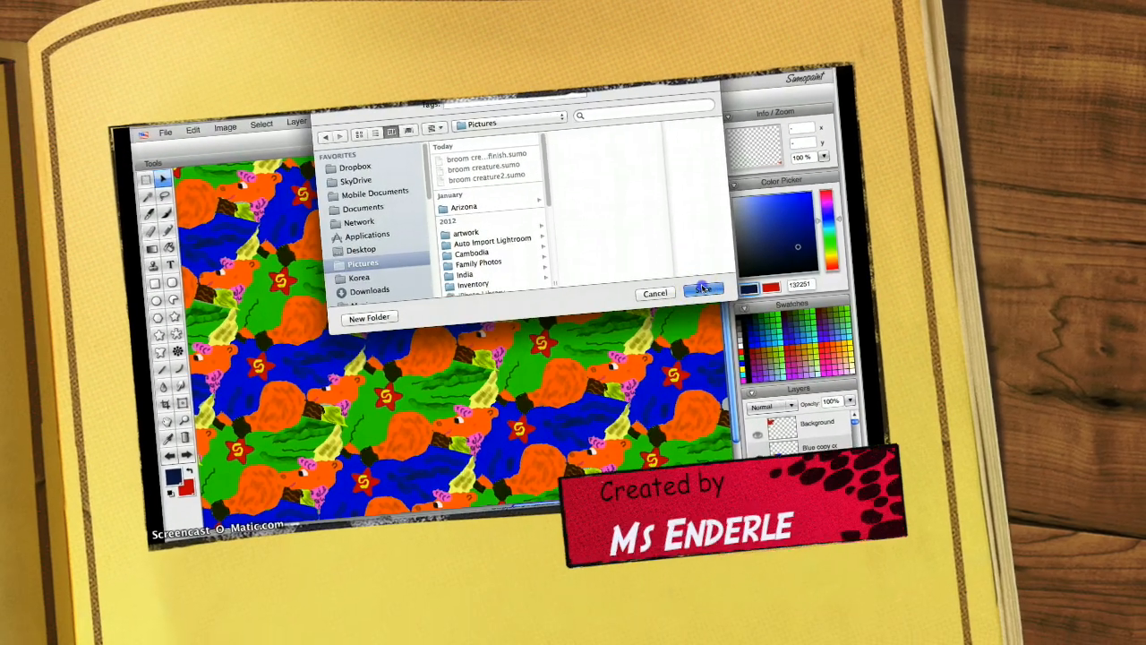